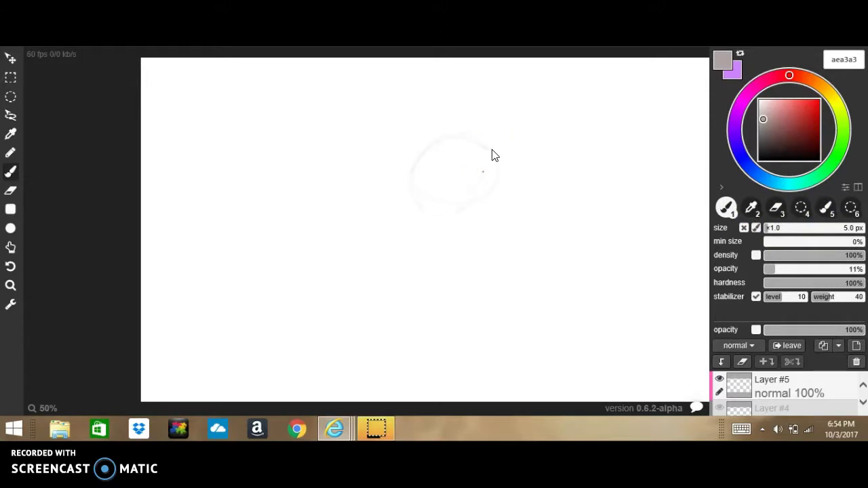
# Restore the browser's smaller page zoom so that the full drawing interface fits on screen
pyautogui.scroll(4, 434, 231)
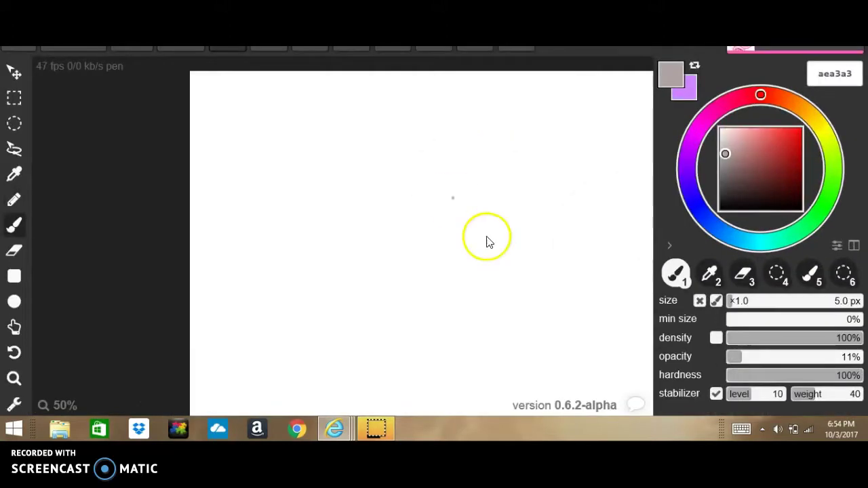
pyautogui.scroll(-3, 487, 237)
pyautogui.click(853, 46)
pyautogui.moveTo(729, 46)
pyautogui.click(634, 150)
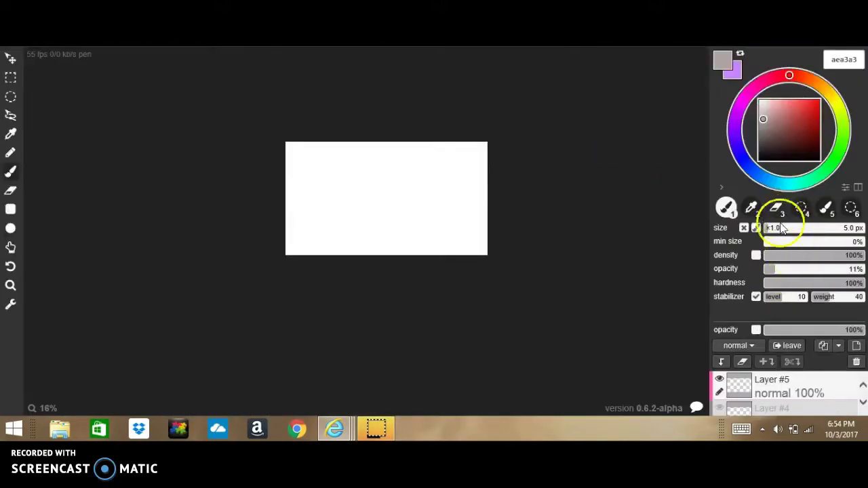
# Set the brush size to 15 px and sketch a light head circle near the upper middle of the canvas
pyautogui.scroll(5, 378, 217)
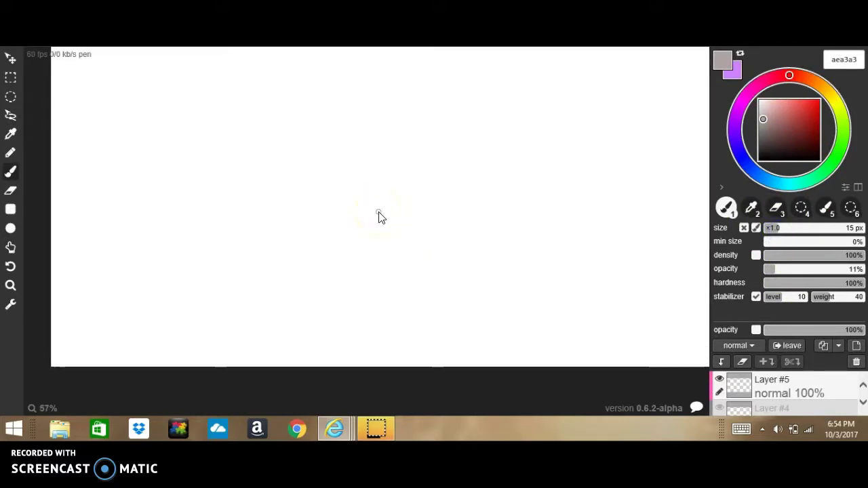
pyautogui.moveTo(320, 205)
pyautogui.mouseDown()
pyautogui.moveTo(502, 145)
pyautogui.moveTo(425, 322)
pyautogui.moveTo(318, 149)
pyautogui.moveTo(512, 171)
pyautogui.mouseUp()
pyautogui.scroll(-3, 667, 237)
pyautogui.scroll(2, 666, 236)
pyautogui.scroll(-1, 667, 236)
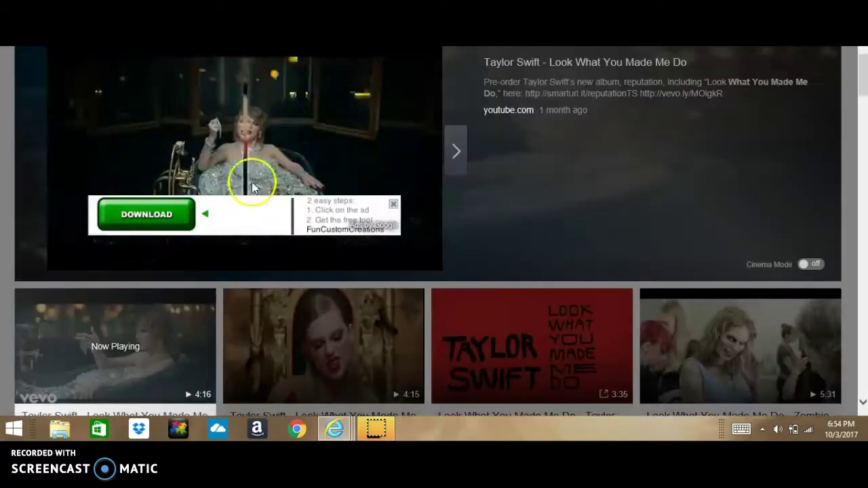
# Close the advert overlay on the music video playing in the other browser tab
pyautogui.click(393, 203)
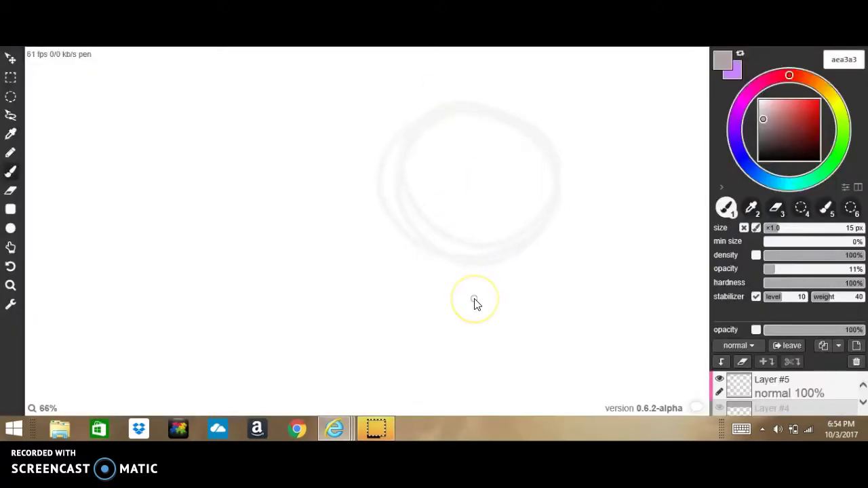
# Sketch a larger body circle below the head circle and add crossed guidelines to the head
pyautogui.scroll(-1, 474, 299)
pyautogui.moveTo(498, 226)
pyautogui.mouseDown()
pyautogui.moveTo(380, 268)
pyautogui.moveTo(565, 284)
pyautogui.moveTo(510, 388)
pyautogui.mouseUp()
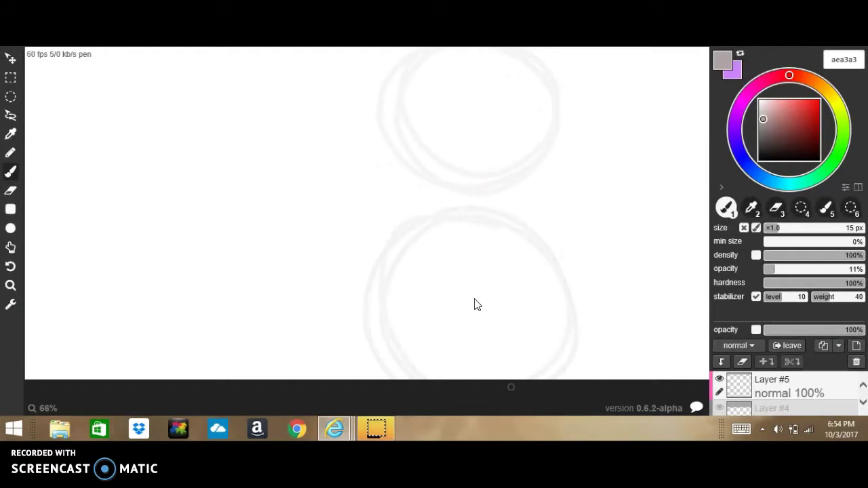
pyautogui.scroll(2, 475, 299)
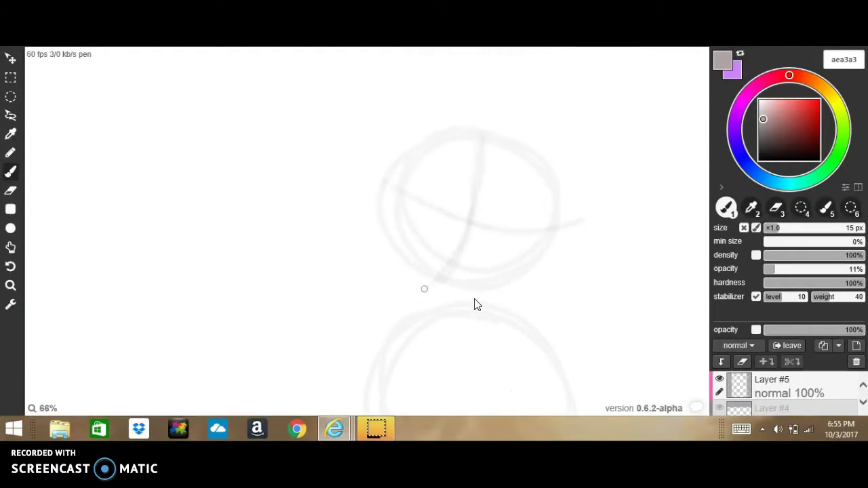
# Set the brush opacity to 100% and try it with dots and white strokes over the head sketch
pyautogui.moveTo(772, 270); pyautogui.dragTo(863, 269)
pyautogui.click(264, 204)
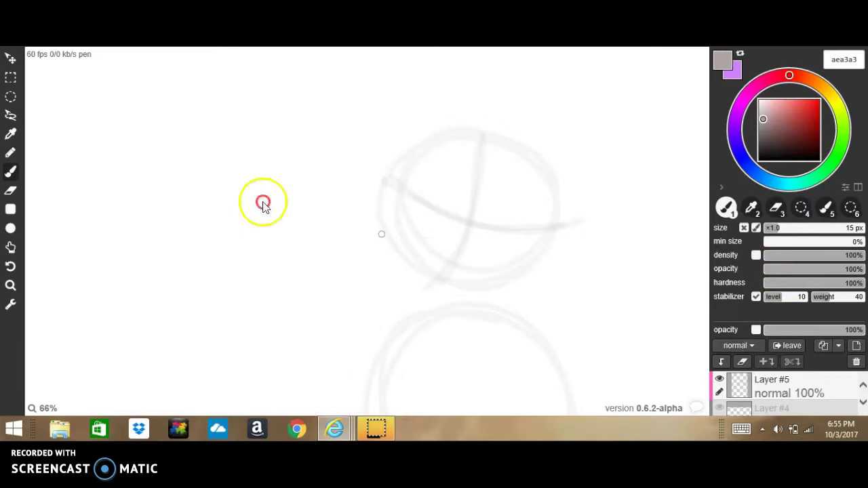
pyautogui.rightClick(238, 140)
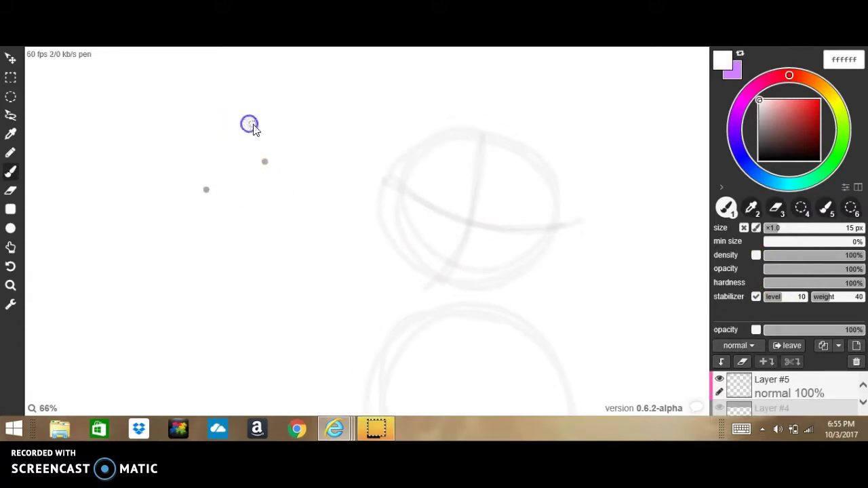
pyautogui.moveTo(330, 225); pyautogui.dragTo(468, 204)
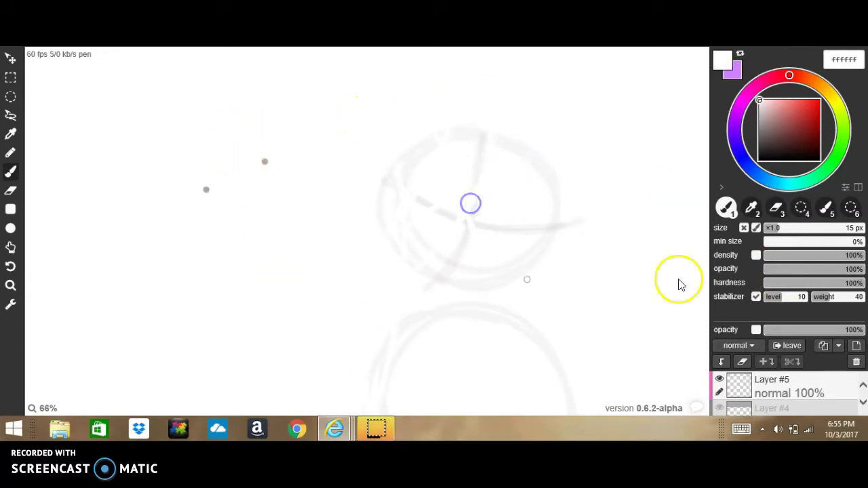
# Set the brush colour to grey a6a6a6 and paint test strokes beside the head sketch
pyautogui.click(772, 208)
pyautogui.click(751, 207)
pyautogui.click(725, 208)
pyautogui.click(760, 121)
pyautogui.click(258, 149)
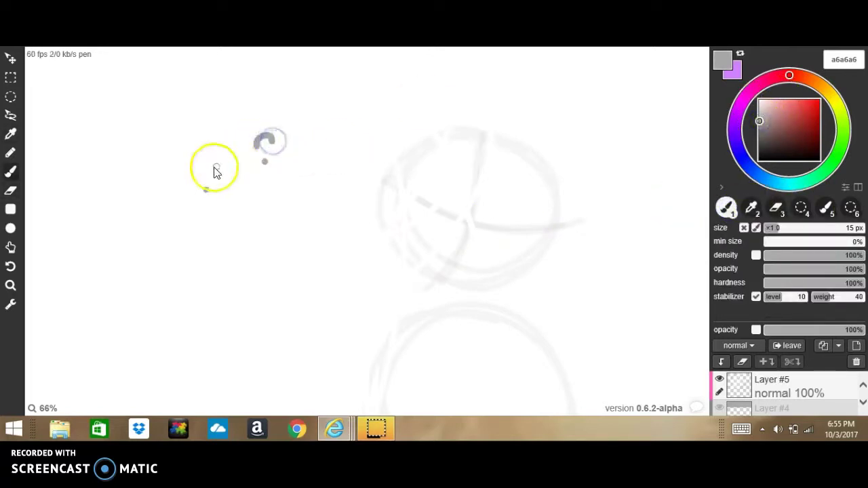
pyautogui.moveTo(310, 218); pyautogui.dragTo(323, 219)
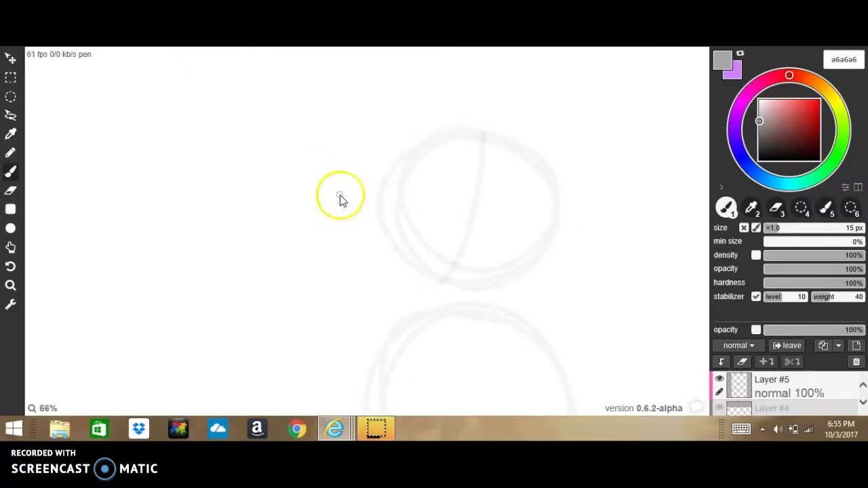
# Erase the head and body circle sketches from the canvas
pyautogui.scroll(-2, 341, 199)
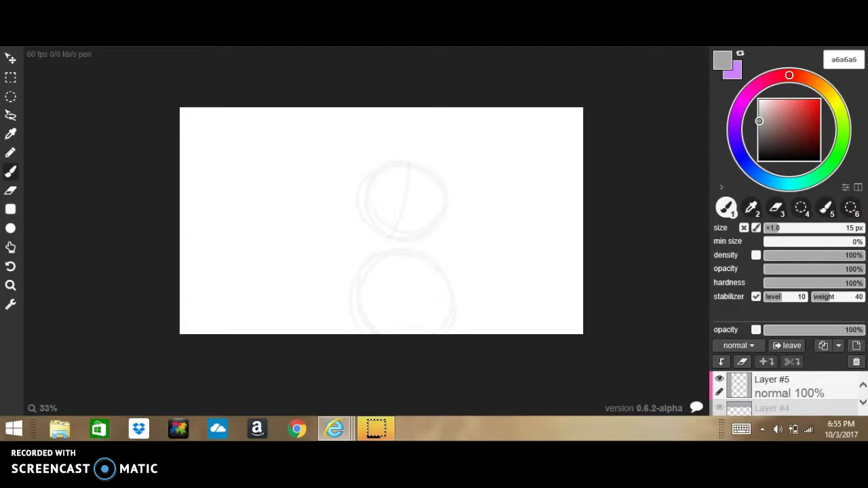
pyautogui.scroll(2, 386, 225)
pyautogui.scroll(-2, 386, 226)
pyautogui.click(12, 190)
pyautogui.moveTo(502, 238)
pyautogui.mouseDown()
pyautogui.moveTo(417, 203)
pyautogui.moveTo(290, 276)
pyautogui.moveTo(367, 173)
pyautogui.moveTo(468, 85)
pyautogui.moveTo(442, 147)
pyautogui.moveTo(315, 286)
pyautogui.mouseUp()
# Try the fifth brush preset at 100 px with thick grey scribbles, and undo them all
pyautogui.scroll(2, 325, 262)
pyautogui.click(833, 210)
pyautogui.moveTo(474, 123)
pyautogui.mouseDown()
pyautogui.moveTo(324, 77)
pyautogui.moveTo(278, 325)
pyautogui.mouseUp()
pyautogui.click(613, 282)
pyautogui.click(471, 304)
pyautogui.moveTo(505, 353); pyautogui.dragTo(590, 354)
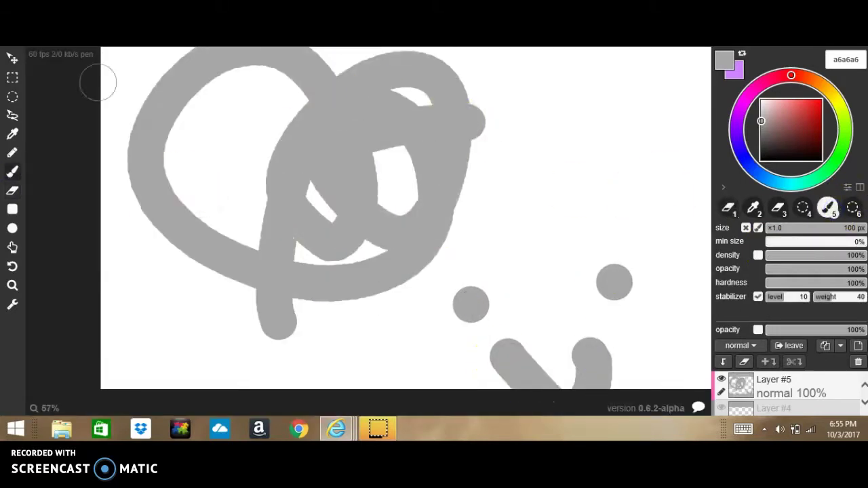
pyautogui.hotkey('ctrl', 'z')
pyautogui.hotkey('ctrl', 'z')
pyautogui.hotkey('ctrl', 'z')
pyautogui.hotkey('ctrl', 'z')
pyautogui.hotkey('ctrl', 'z')
pyautogui.hotkey('ctrl', 'z')
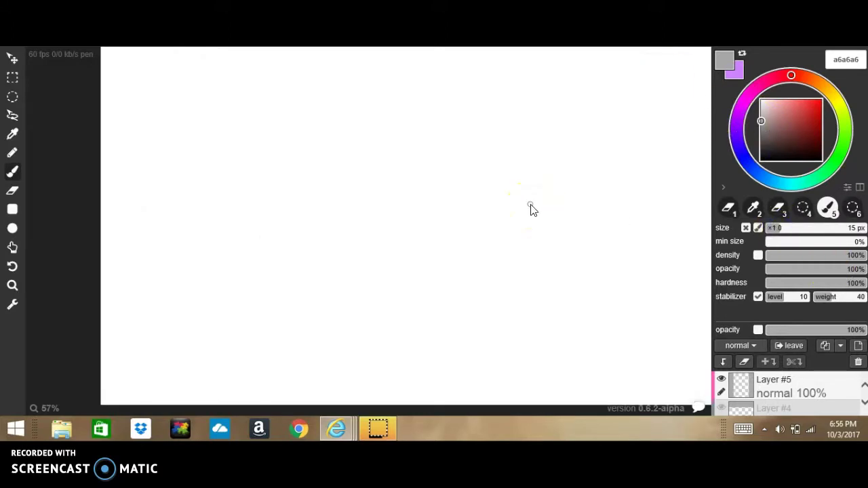
# Try sketching a head circle with crossed guidelines and a body outline with the 15 px brush, and undo the strokes
pyautogui.moveTo(422, 204); pyautogui.dragTo(432, 224)
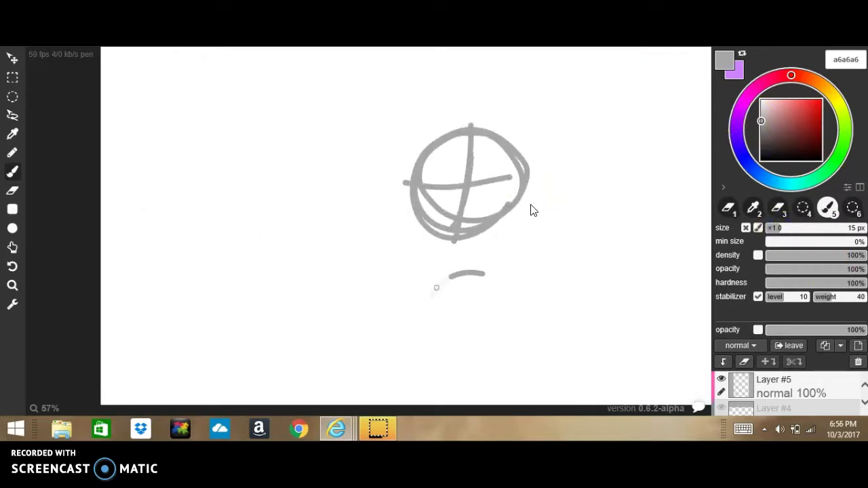
pyautogui.moveTo(457, 274); pyautogui.dragTo(465, 266)
pyautogui.click(284, 113)
pyautogui.hotkey('ctrl', 'z')
pyautogui.hotkey('ctrl', 'z')
pyautogui.hotkey('ctrl', 'z')
pyautogui.hotkey('ctrl', 'z')
# Make a circular selection in the left half of the canvas with the ellipse selection tool
pyautogui.click(12, 96)
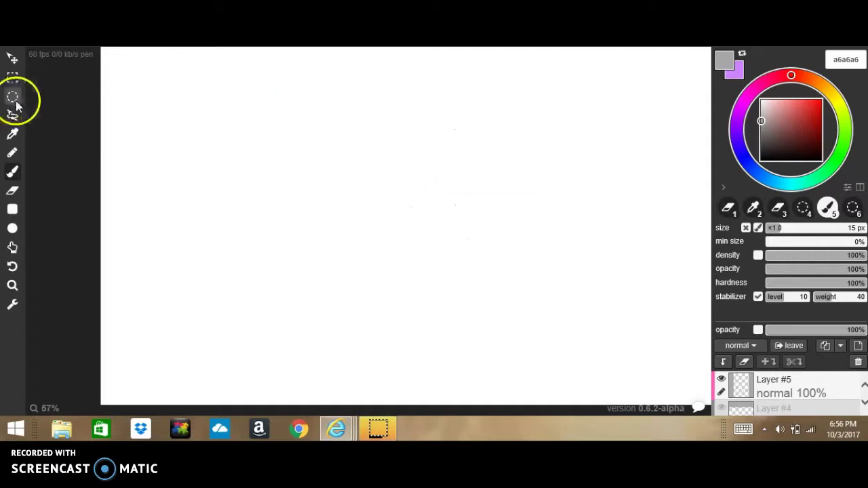
pyautogui.click(480, 177)
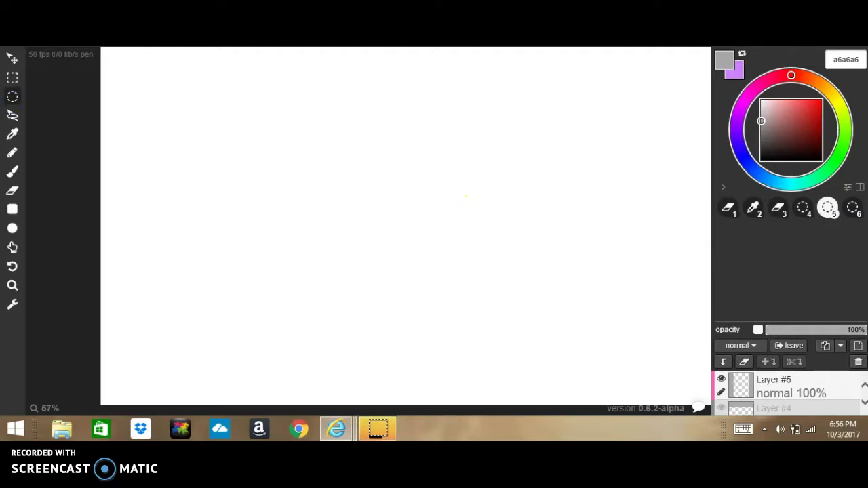
pyautogui.moveTo(558, 166); pyautogui.dragTo(477, 199)
pyautogui.moveTo(322, 141); pyautogui.dragTo(246, 261)
pyautogui.moveTo(467, 169); pyautogui.dragTo(355, 269)
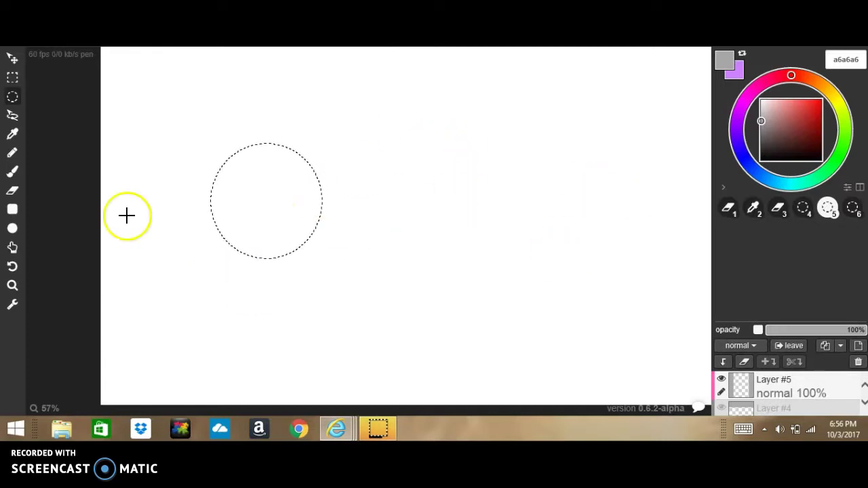
# Set the brush size to 100 px and fill the circular selection with grey
pyautogui.click(11, 174)
pyautogui.click(848, 227)
pyautogui.click(864, 228)
pyautogui.moveTo(280, 188)
pyautogui.mouseDown()
pyautogui.moveTo(265, 180)
pyautogui.moveTo(271, 140)
pyautogui.moveTo(277, 199)
pyautogui.mouseUp()
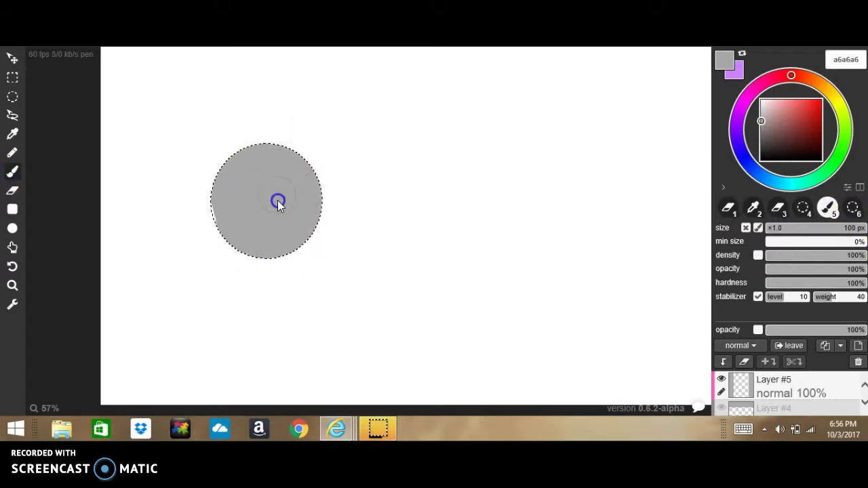
# Select an upright oval below the grey circle and paint it grey with the brush
pyautogui.click(15, 101)
pyautogui.moveTo(282, 296); pyautogui.dragTo(258, 385)
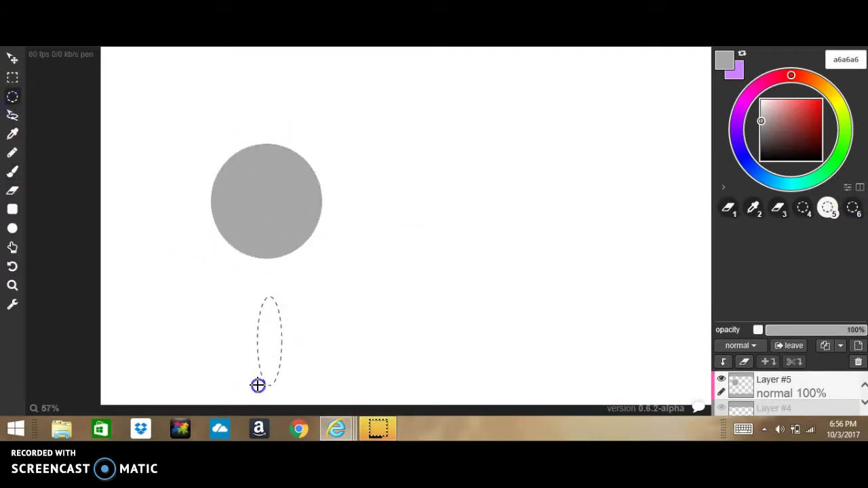
pyautogui.moveTo(274, 287); pyautogui.dragTo(237, 380)
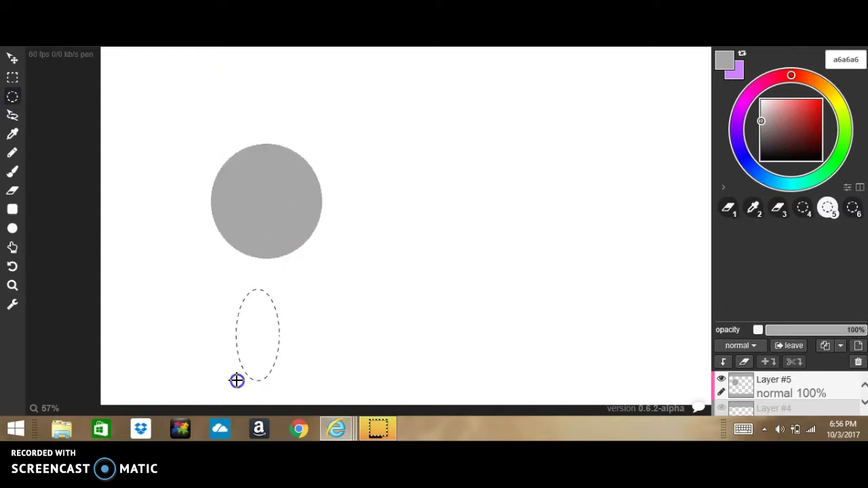
pyautogui.moveTo(312, 289)
pyautogui.mouseDown()
pyautogui.moveTo(319, 296)
pyautogui.moveTo(228, 347)
pyautogui.moveTo(227, 380)
pyautogui.mouseUp()
pyautogui.click(12, 171)
pyautogui.moveTo(273, 308)
pyautogui.mouseDown()
pyautogui.moveTo(218, 353)
pyautogui.moveTo(271, 380)
pyautogui.mouseUp()
pyautogui.click(12, 116)
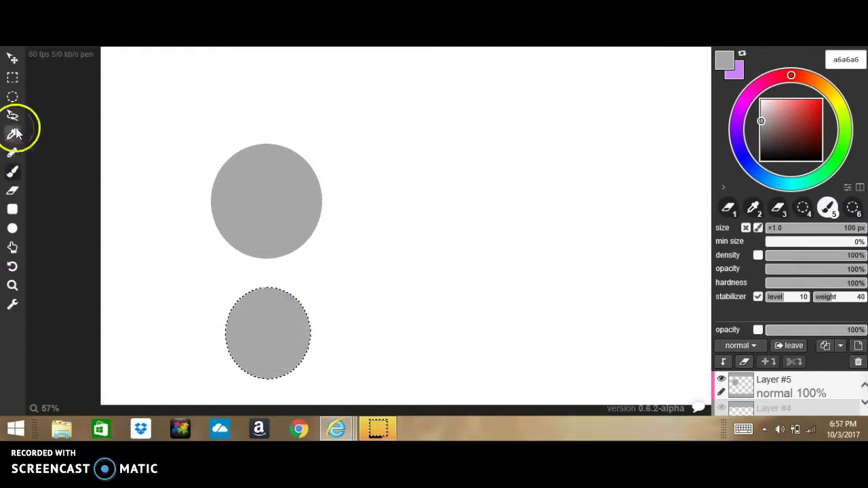
pyautogui.moveTo(221, 298); pyautogui.dragTo(341, 275)
pyautogui.moveTo(289, 320); pyautogui.dragTo(288, 297)
pyautogui.click(458, 188)
pyautogui.click(13, 252)
pyautogui.moveTo(257, 348); pyautogui.dragTo(235, 374)
pyautogui.click(13, 59)
pyautogui.moveTo(238, 323); pyautogui.dragTo(245, 287)
pyautogui.hotkey('ctrl', 'z')
pyautogui.hotkey('ctrl', 'z')
pyautogui.hotkey('ctrl', 'z')
pyautogui.hotkey('ctrl', 'z')
# Select a wide ellipse directly below the large grey circle and fill it with grey using the brush
pyautogui.click(12, 96)
pyautogui.moveTo(273, 318); pyautogui.dragTo(202, 399)
pyautogui.hotkey('ctrl', 'z')
pyautogui.moveTo(317, 295); pyautogui.dragTo(215, 390)
pyautogui.hotkey('ctrl', 'z')
pyautogui.moveTo(299, 295); pyautogui.dragTo(236, 354)
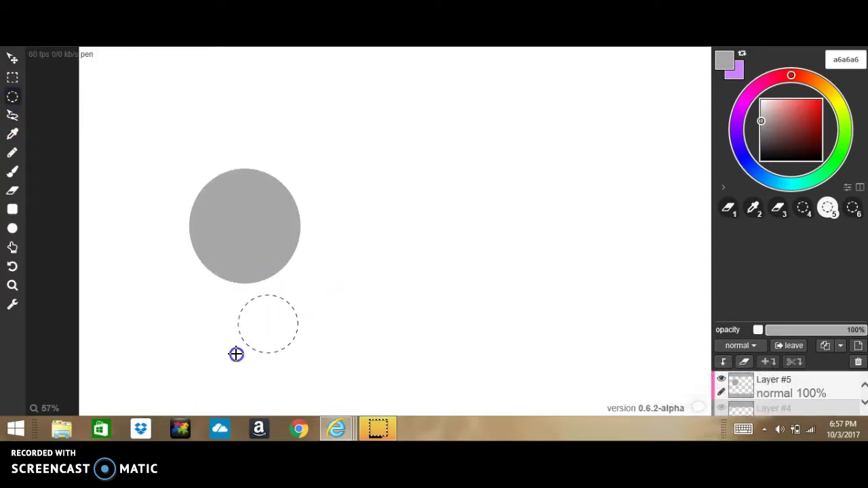
pyautogui.click(12, 171)
pyautogui.moveTo(268, 308)
pyautogui.mouseDown()
pyautogui.moveTo(244, 398)
pyautogui.moveTo(217, 380)
pyautogui.mouseUp()
pyautogui.click(15, 97)
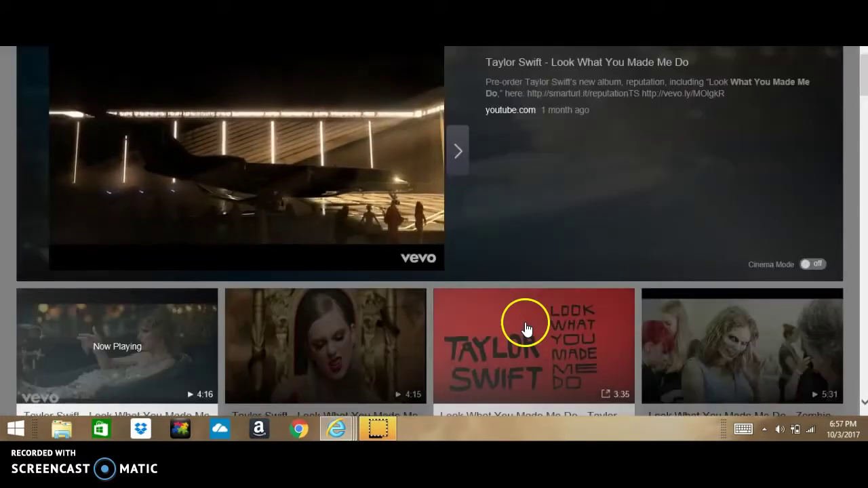
# Choose a different video from the music video results in the other browser tab
pyautogui.click(698, 345)
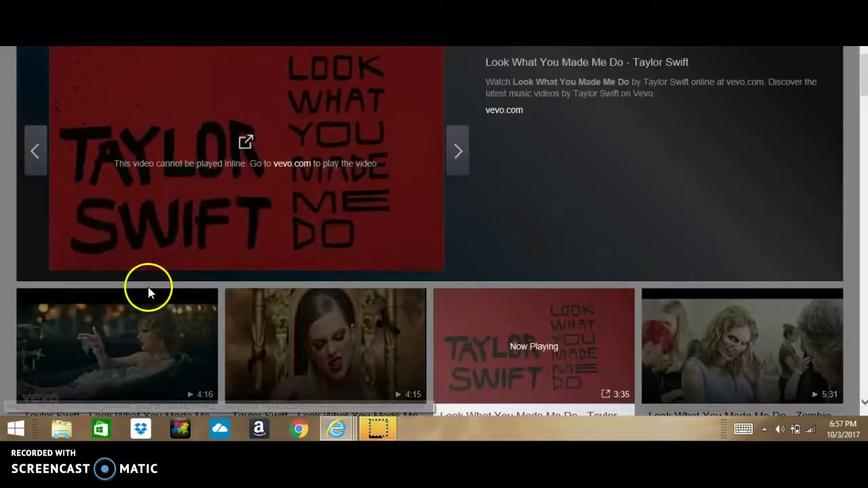
pyautogui.click(149, 293)
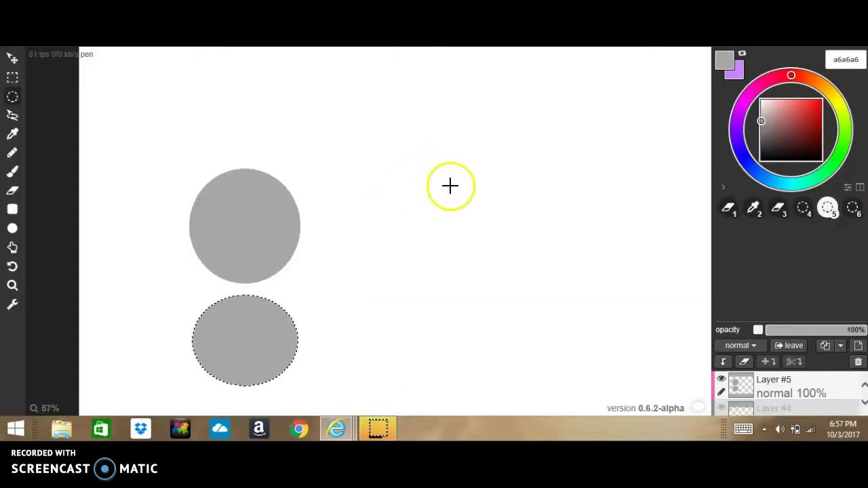
# Select an ellipse to the right of the large grey circle and fill it with grey using the brush
pyautogui.moveTo(457, 173); pyautogui.dragTo(370, 255)
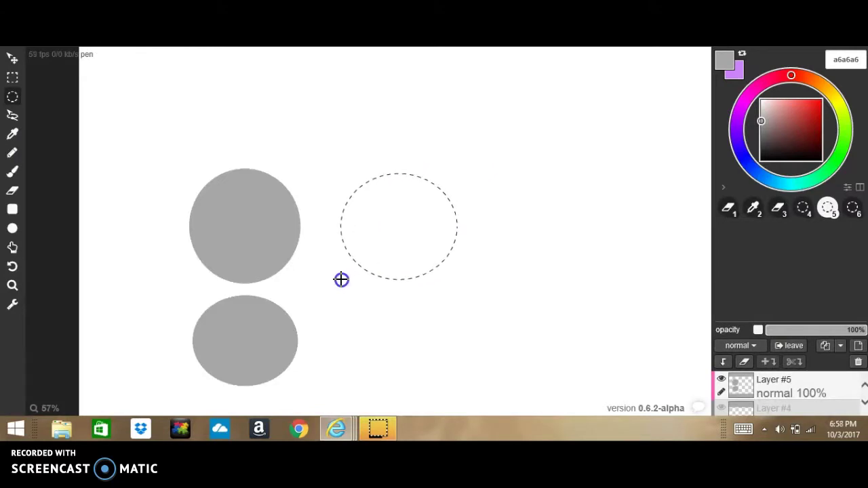
pyautogui.moveTo(395, 227); pyautogui.dragTo(355, 283)
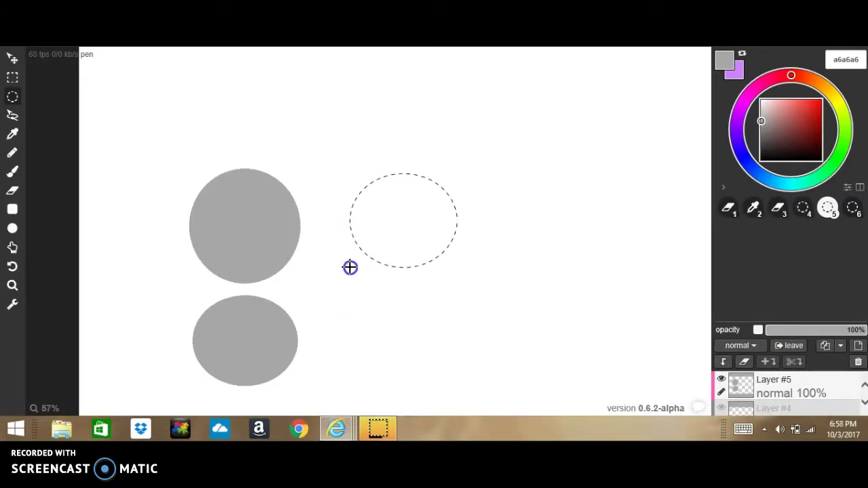
pyautogui.click(12, 171)
pyautogui.moveTo(444, 204)
pyautogui.mouseDown()
pyautogui.moveTo(369, 192)
pyautogui.moveTo(395, 228)
pyautogui.moveTo(446, 188)
pyautogui.mouseUp()
# Select a slightly smaller ellipse below the second head shape and fill it with grey using the brush
pyautogui.click(12, 96)
pyautogui.moveTo(426, 307); pyautogui.dragTo(377, 331)
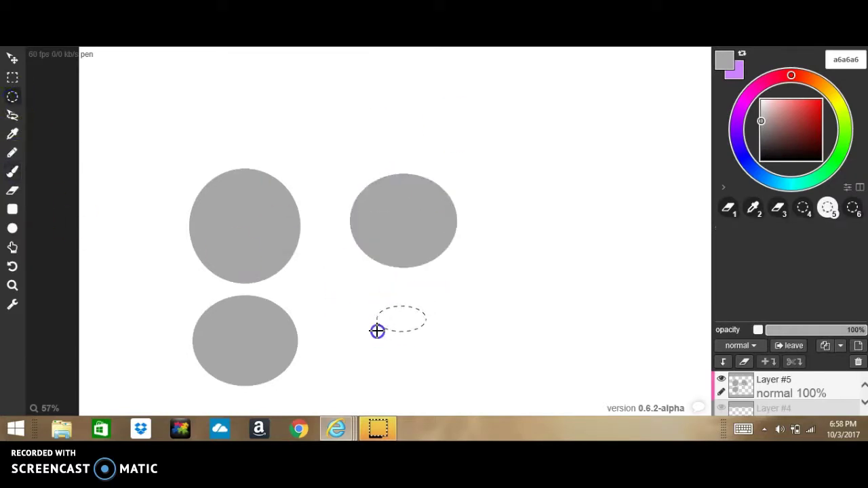
pyautogui.click(459, 295)
pyautogui.click(13, 171)
pyautogui.moveTo(378, 310)
pyautogui.mouseDown()
pyautogui.moveTo(448, 317)
pyautogui.moveTo(365, 381)
pyautogui.moveTo(432, 341)
pyautogui.moveTo(390, 329)
pyautogui.mouseUp()
# Set the brush size to 23 px and dismiss the antivirus pop-up
pyautogui.click(788, 228)
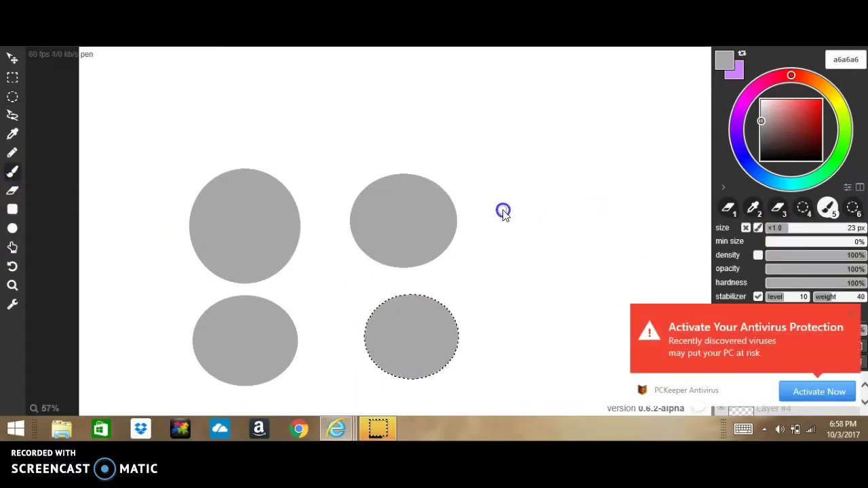
pyautogui.click(851, 314)
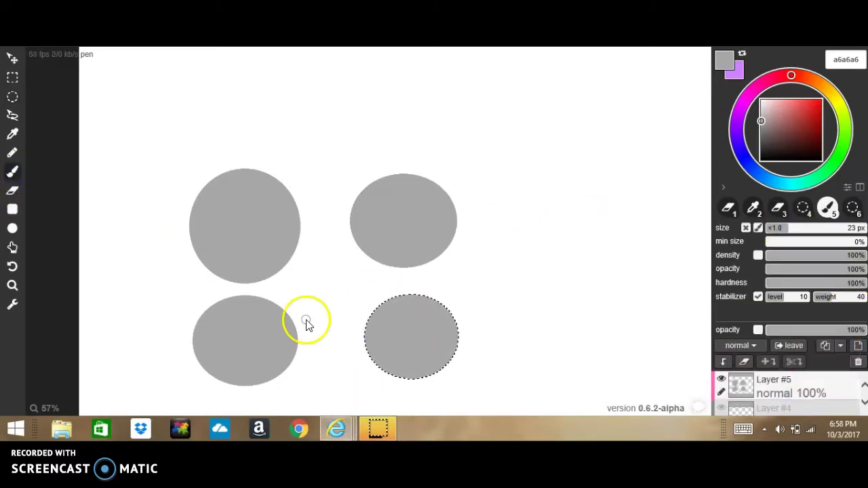
# Clear the elliptical selection, choose the lasso selection tool and restore the browser's smaller page zoom
pyautogui.click(11, 103)
pyautogui.click(90, 106)
pyautogui.hotkey('ctrl', '+')
pyautogui.hotkey('ctrl', '+')
pyautogui.hotkey('ctrl', '+')
pyautogui.click(15, 182)
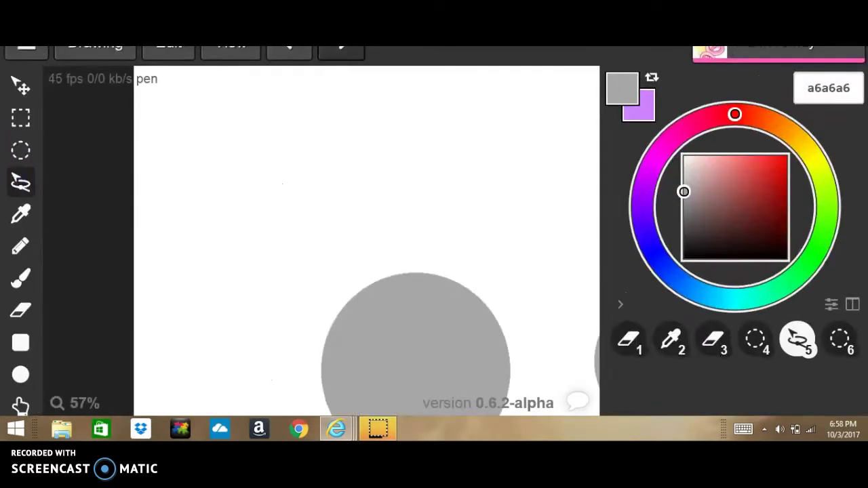
pyautogui.hotkey('alt', 'x')
pyautogui.moveTo(746, 23)
pyautogui.click(643, 153)
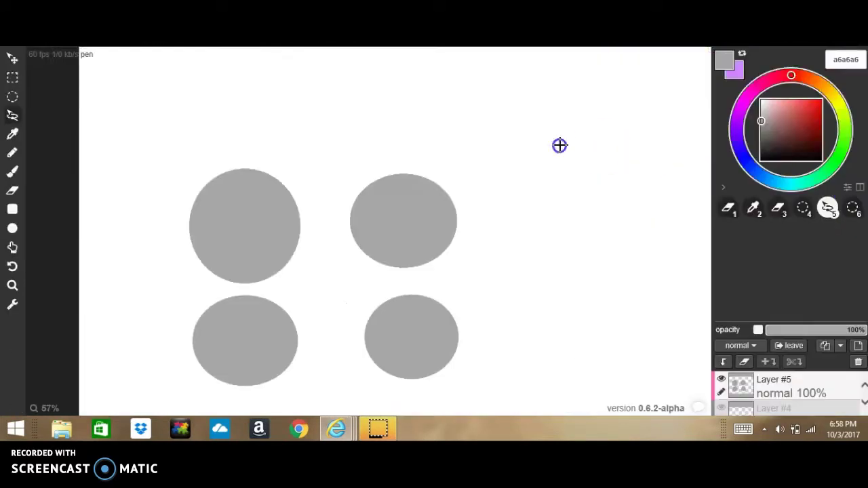
pyautogui.click(21, 181)
pyautogui.click(481, 175)
pyautogui.click(571, 138)
pyautogui.moveTo(505, 180)
pyautogui.mouseDown()
pyautogui.moveTo(559, 242)
pyautogui.moveTo(542, 185)
pyautogui.mouseUp()
pyautogui.hotkey('ctrl', 'z')
pyautogui.hotkey('ctrl', 'z')
pyautogui.hotkey('ctrl', 'z')
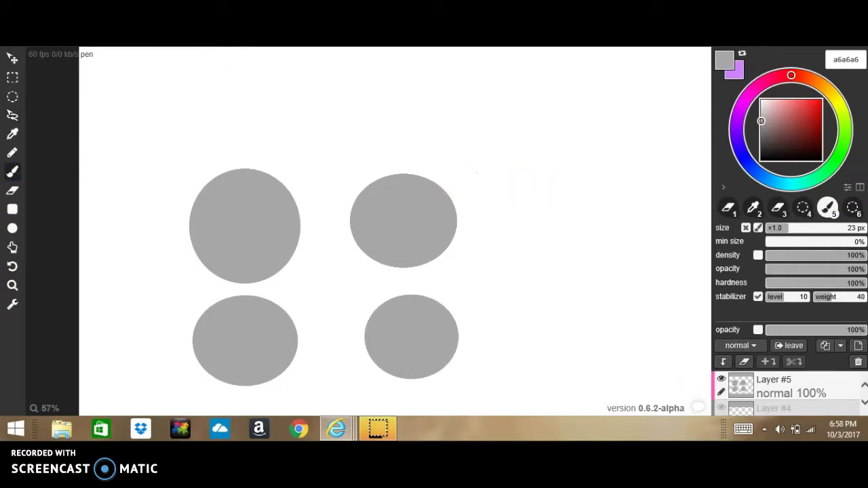
# Doodle a freehand face with the brush in the empty area beside the second figure and undo it
pyautogui.moveTo(533, 247); pyautogui.dragTo(666, 250)
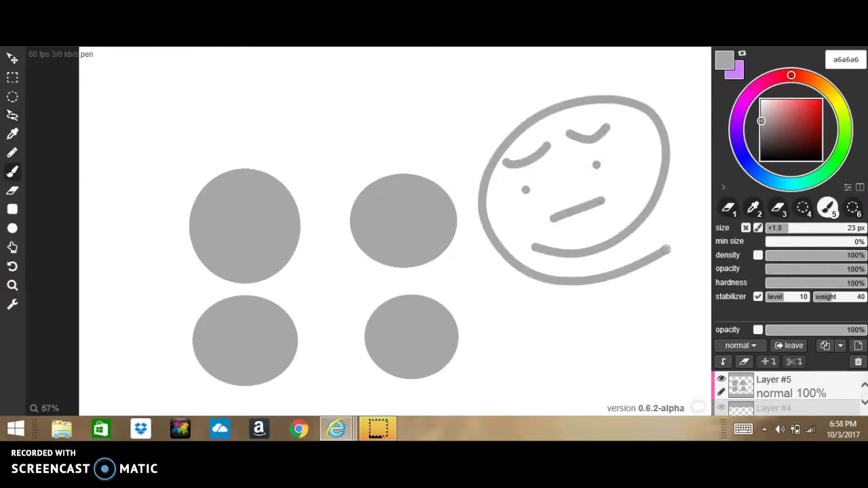
pyautogui.hotkey('ctrl', 'z')
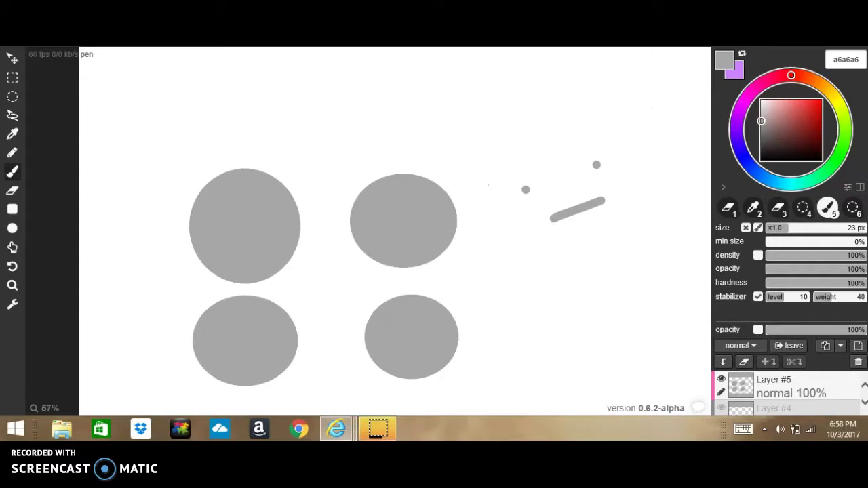
pyautogui.scroll(3, 409, 285)
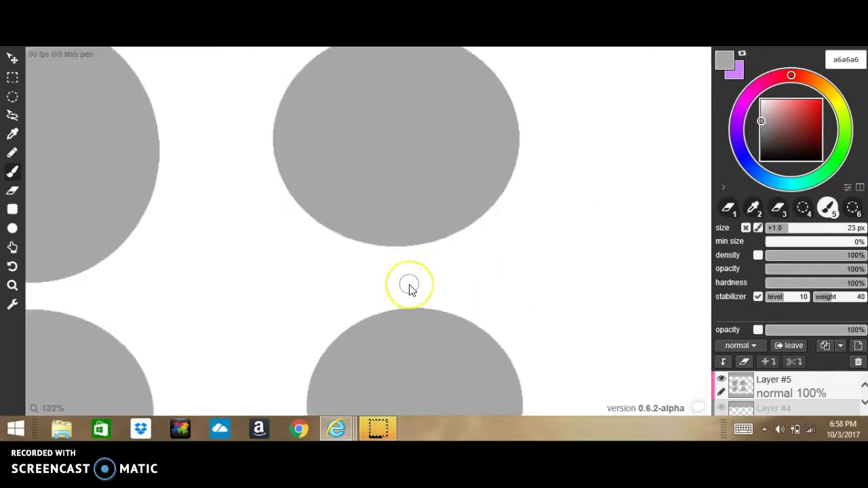
pyautogui.scroll(-1, 409, 285)
pyautogui.click(409, 285)
pyautogui.hotkey('ctrl', 'z')
# Sample the grey a6a6a6 from the second head, try a few brush strokes beside it and undo them
pyautogui.rightClick(590, 142)
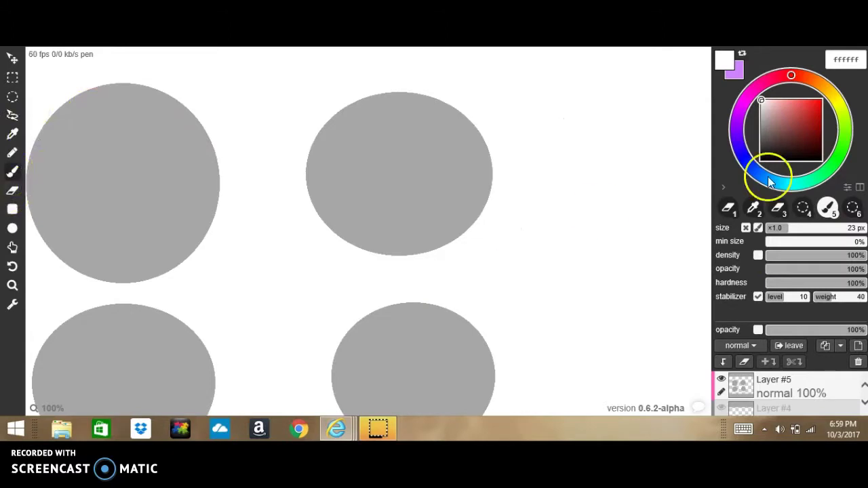
pyautogui.click(754, 209)
pyautogui.click(360, 179)
pyautogui.click(829, 210)
pyautogui.moveTo(525, 158); pyautogui.dragTo(561, 159)
pyautogui.moveTo(584, 128); pyautogui.dragTo(614, 178)
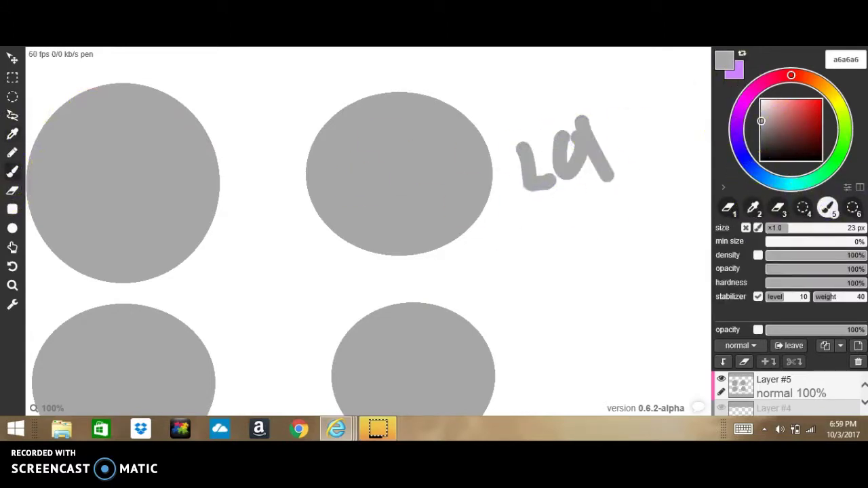
pyautogui.hotkey('ctrl', 'z')
pyautogui.hotkey('ctrl', 'z')
# Set the brush colour to dark grey 7b7878 and draw curved vertical and horizontal guidelines across the second head
pyautogui.click(763, 131)
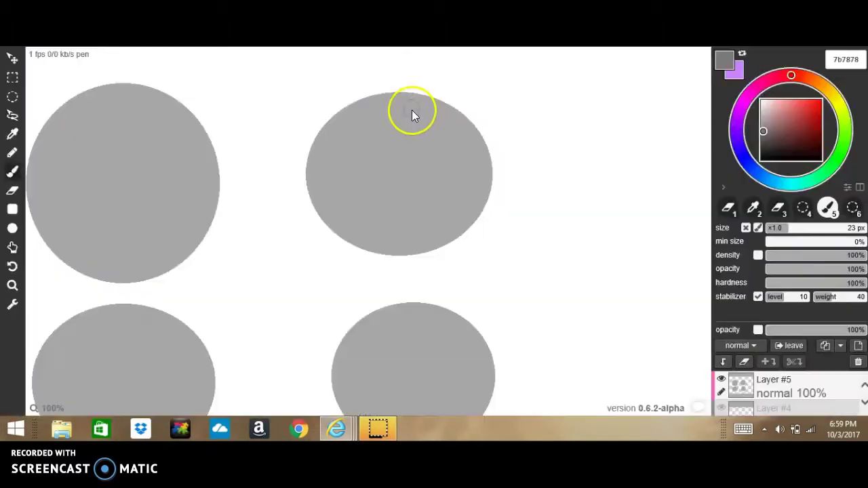
pyautogui.moveTo(404, 87)
pyautogui.mouseDown()
pyautogui.moveTo(385, 207)
pyautogui.moveTo(400, 260)
pyautogui.mouseUp()
pyautogui.moveTo(302, 164); pyautogui.dragTo(464, 168)
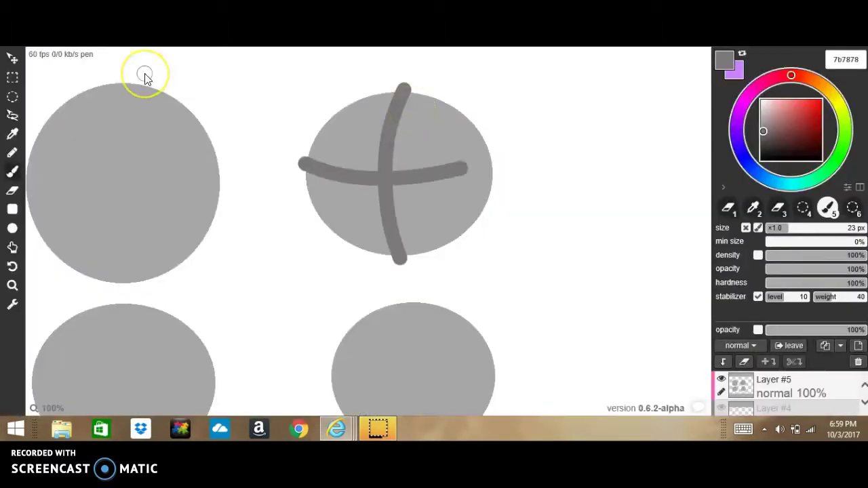
# Try tilted crossing guidelines over the first head, undoing each attempt
pyautogui.moveTo(132, 83); pyautogui.dragTo(42, 266)
pyautogui.moveTo(29, 156); pyautogui.dragTo(237, 188)
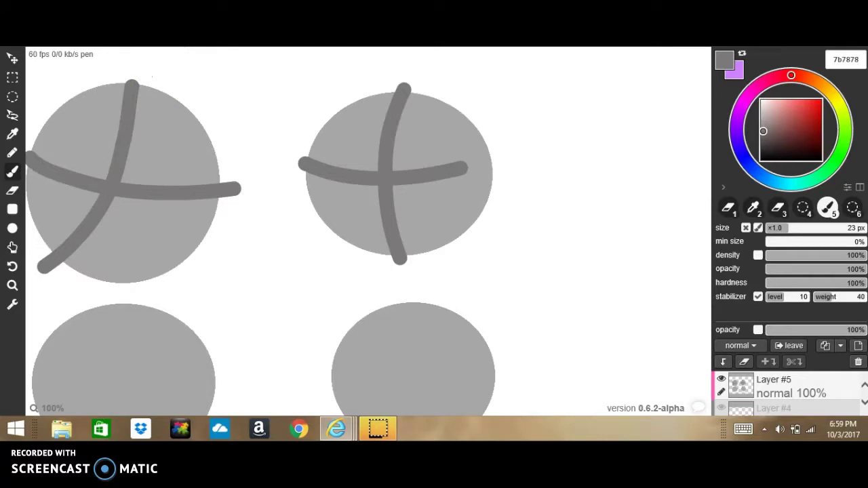
pyautogui.hotkey('ctrl', 'z')
pyautogui.hotkey('ctrl', 'z')
pyautogui.moveTo(129, 71); pyautogui.dragTo(85, 267)
pyautogui.moveTo(31, 160); pyautogui.dragTo(209, 194)
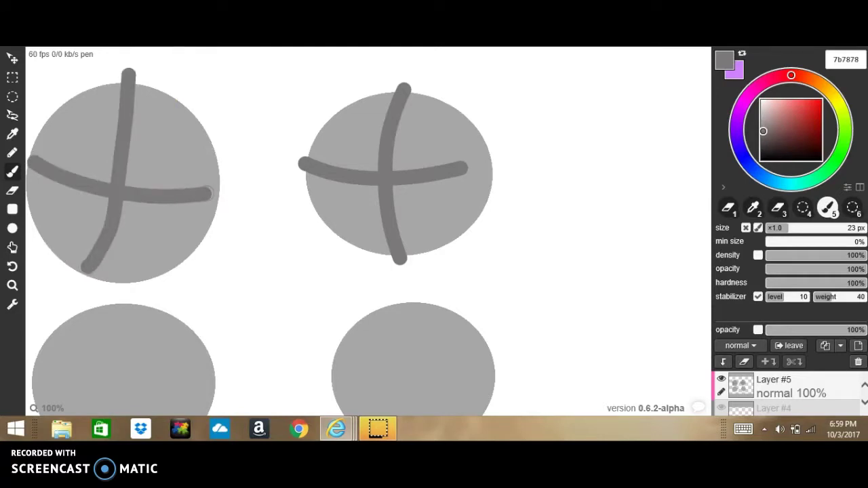
pyautogui.hotkey('ctrl', 'z')
pyautogui.hotkey('ctrl', 'z')
# Draw curved crossing guidelines over the first head and short neck lines joining both heads to their bodies
pyautogui.moveTo(115, 69); pyautogui.dragTo(112, 289)
pyautogui.moveTo(27, 173); pyautogui.dragTo(216, 192)
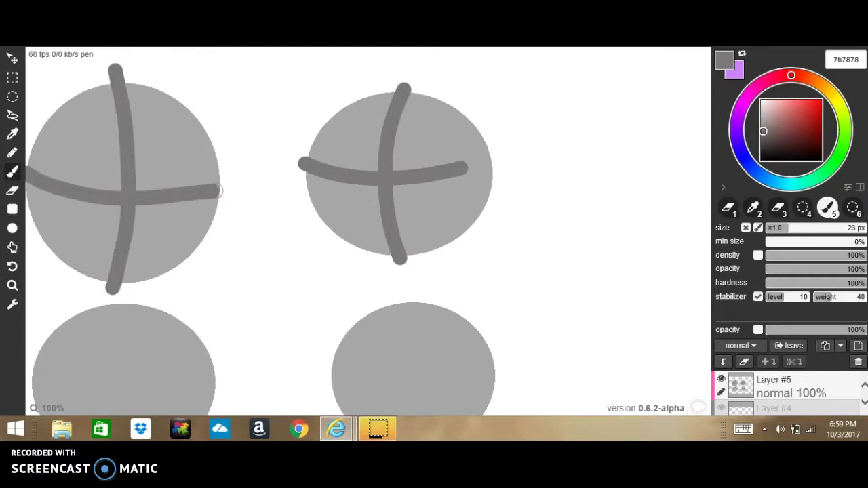
pyautogui.hscroll(-1, 413, 322)
pyautogui.scroll(-1, 414, 321)
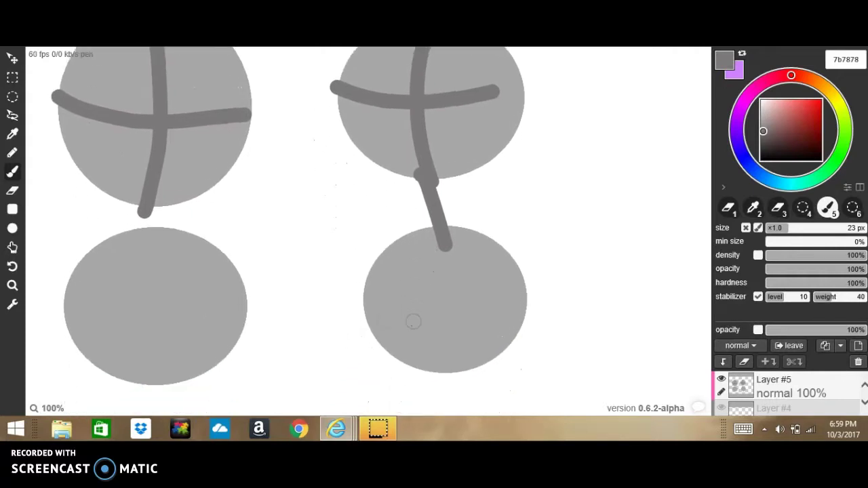
pyautogui.hscroll(-1, 414, 322)
pyautogui.moveTo(239, 202); pyautogui.dragTo(229, 243)
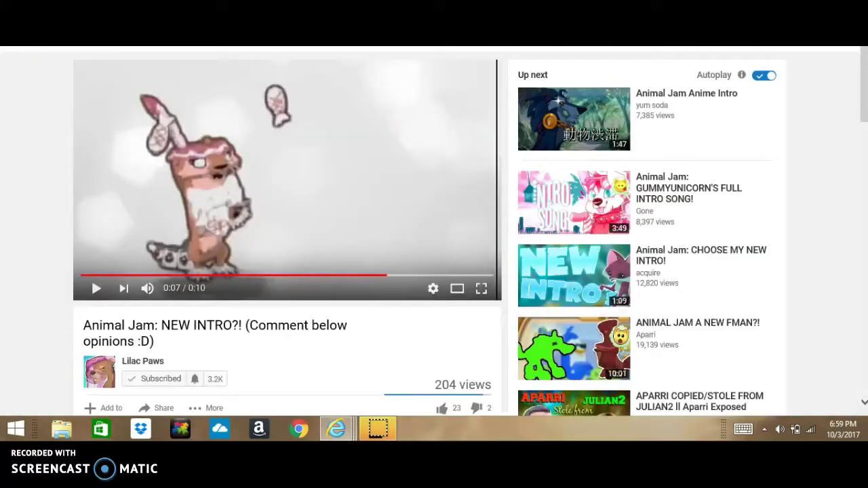
# Search YouTube for "clover aj" and open the Clover AJ channel
pyautogui.write('clover aj')
pyautogui.press('Return')
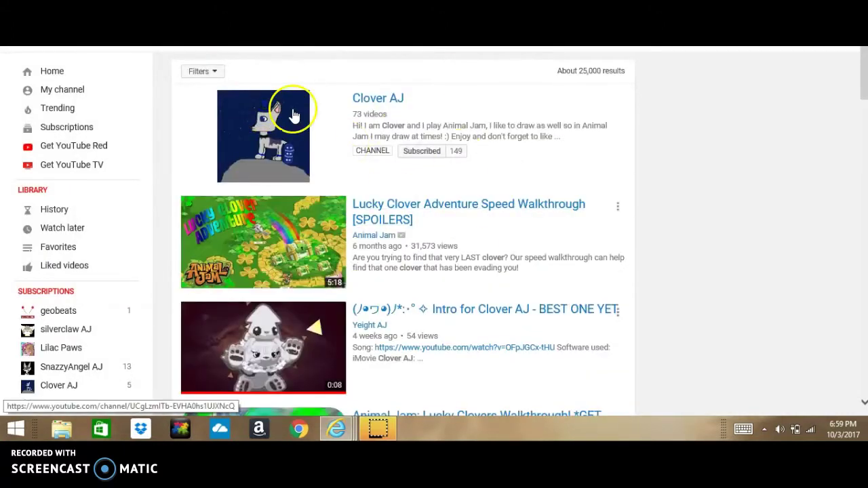
pyautogui.click(462, 88)
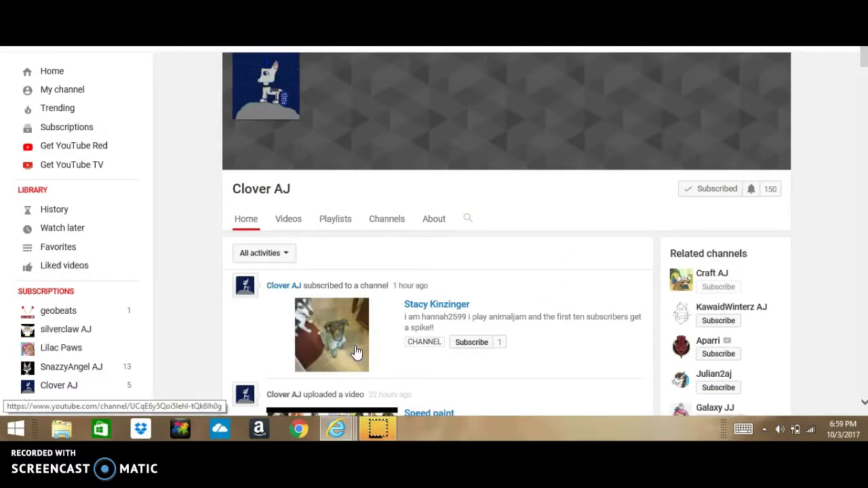
# Subscribe to the channel shown in Clover AJ's latest subscription activity and return to the Clover AJ page
pyautogui.click(358, 352)
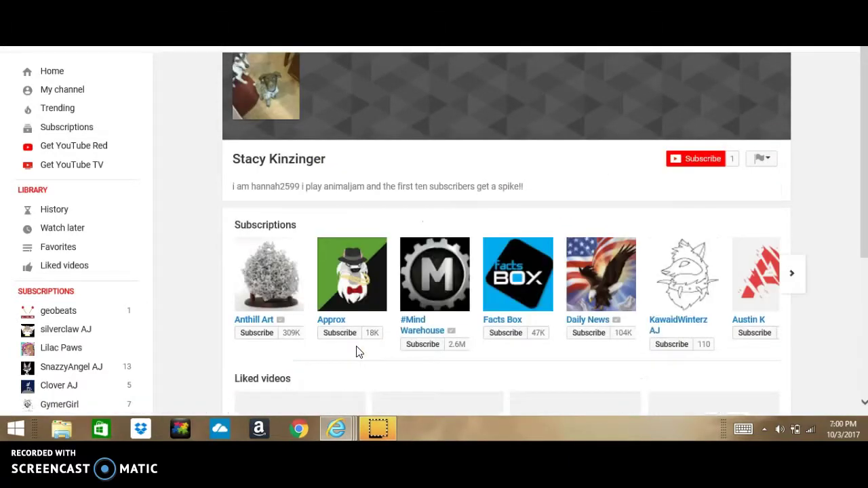
pyautogui.click(695, 157)
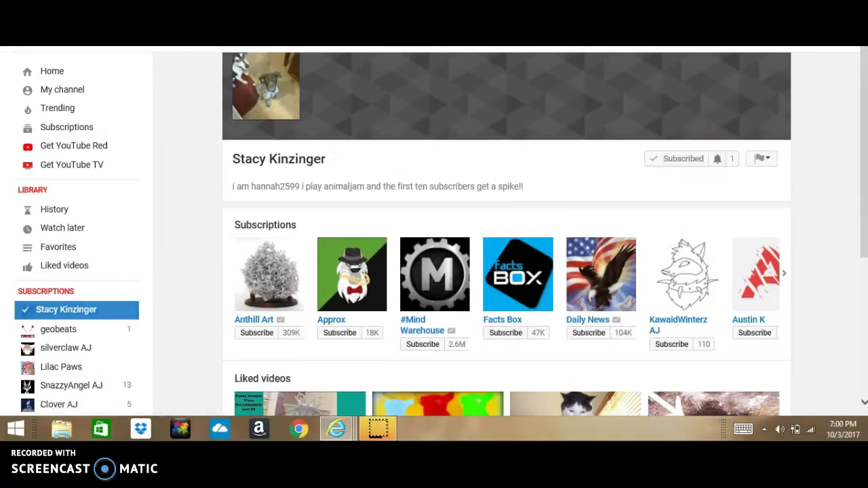
pyautogui.hotkey('alt', 'Left')
# Play the "Speed paint" video from the Clover AJ channel's uploads and toggle its sound
pyautogui.click(293, 224)
pyautogui.click(288, 219)
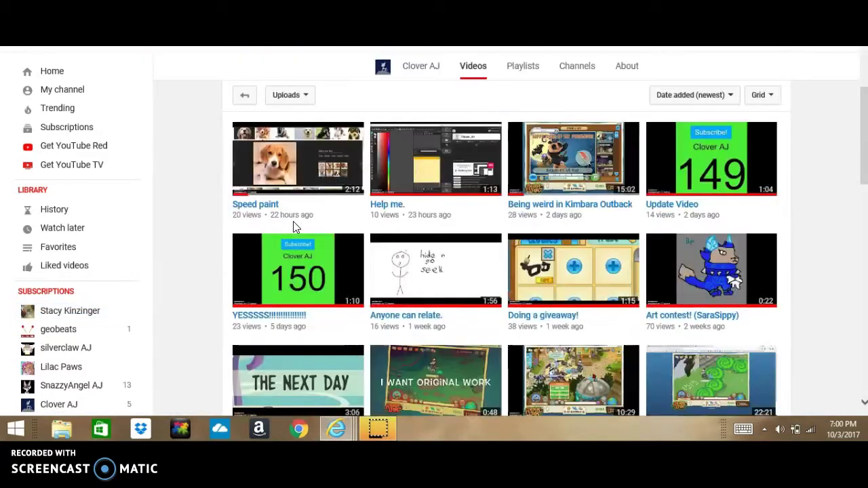
pyautogui.click(288, 161)
pyautogui.click(146, 290)
pyautogui.click(146, 292)
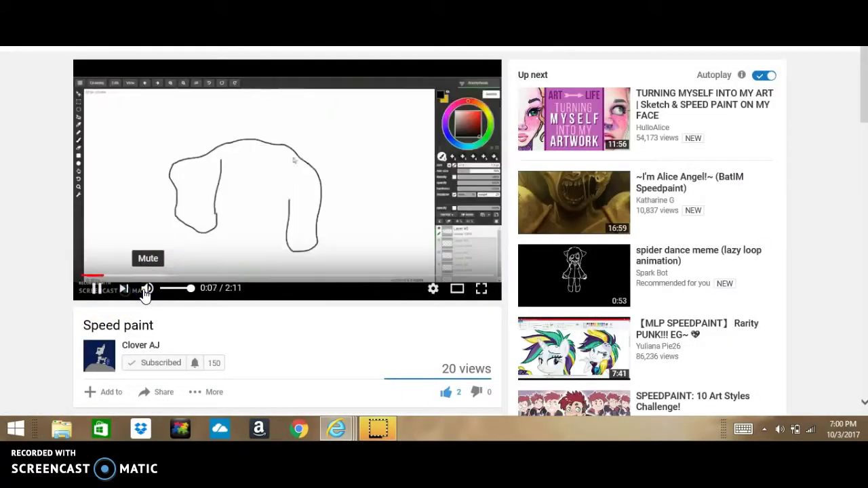
pyautogui.click(145, 292)
pyautogui.click(415, 101)
pyautogui.moveTo(864, 91); pyautogui.dragTo(856, 193)
pyautogui.click(473, 277)
pyautogui.click(145, 254)
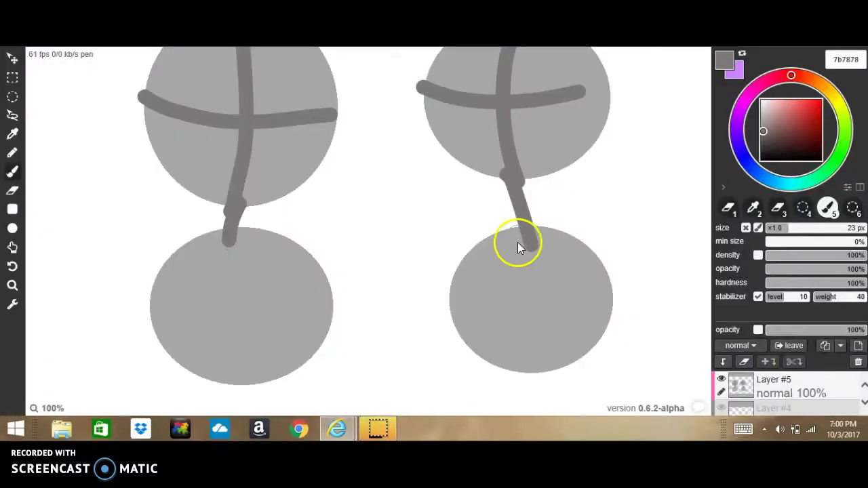
# Draw bent dark grey arm lines on both bodies, with the inner arms meeting between the figures and the outer arms raised
pyautogui.click(516, 243)
pyautogui.scroll(1, 515, 243)
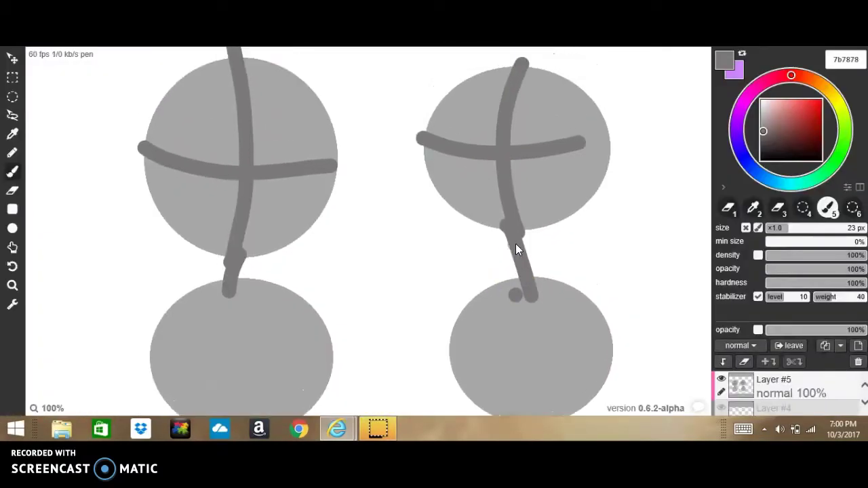
pyautogui.moveTo(478, 296)
pyautogui.mouseDown()
pyautogui.moveTo(444, 346)
pyautogui.moveTo(378, 252)
pyautogui.mouseUp()
pyautogui.moveTo(305, 298); pyautogui.dragTo(396, 244)
pyautogui.moveTo(593, 300); pyautogui.dragTo(679, 153)
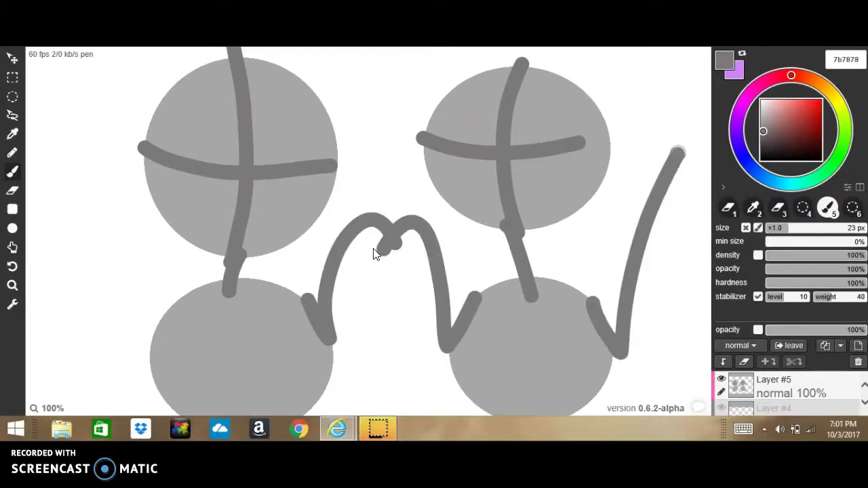
pyautogui.moveTo(187, 303); pyautogui.dragTo(64, 136)
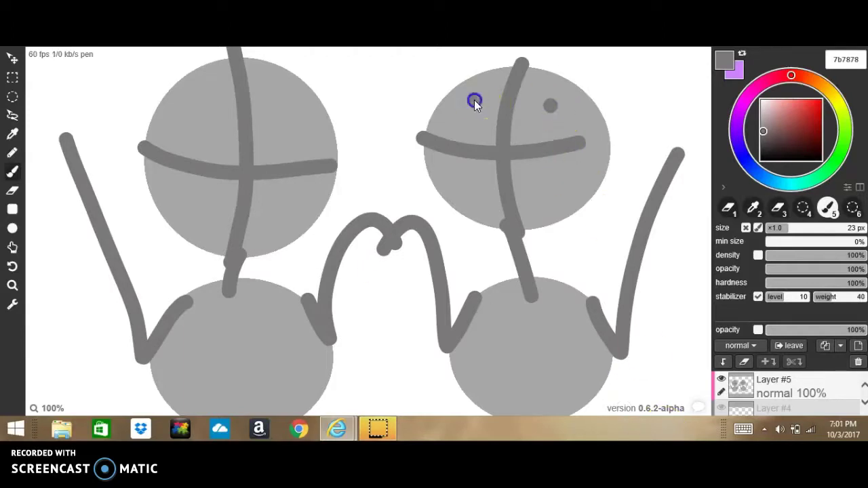
# Try dot-eyed faces on the second head and between the two heads, undoing each one
pyautogui.moveTo(480, 134); pyautogui.dragTo(529, 116)
pyautogui.hotkey('ctrl', 'z')
pyautogui.hotkey('ctrl', 'z')
pyautogui.hotkey('ctrl', 'z')
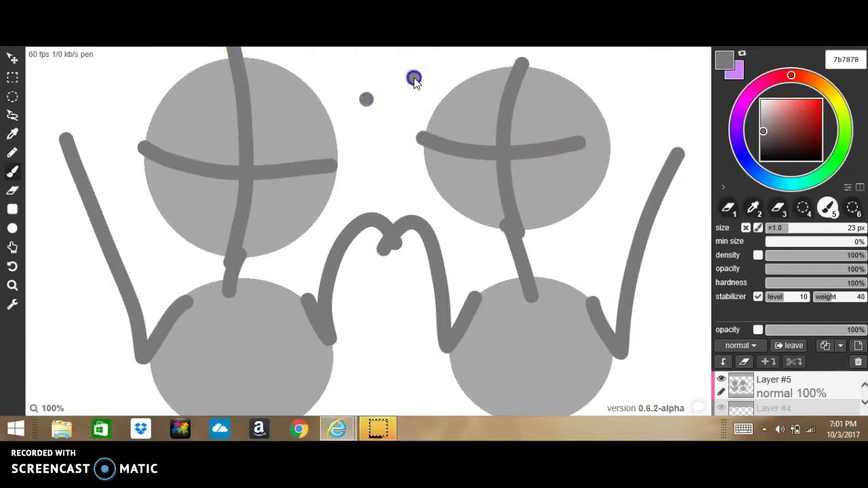
pyautogui.moveTo(399, 143); pyautogui.dragTo(427, 148)
pyautogui.hotkey('ctrl', 'z')
pyautogui.hotkey('ctrl', 'z')
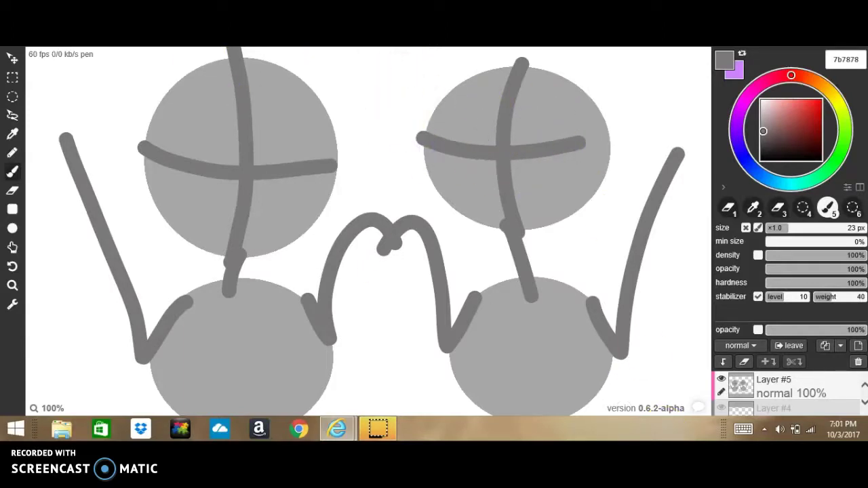
# Try dot eyes and a thick scribbled shape at the outer side of the second head and undo the strokes
pyautogui.moveTo(627, 128); pyautogui.dragTo(614, 153)
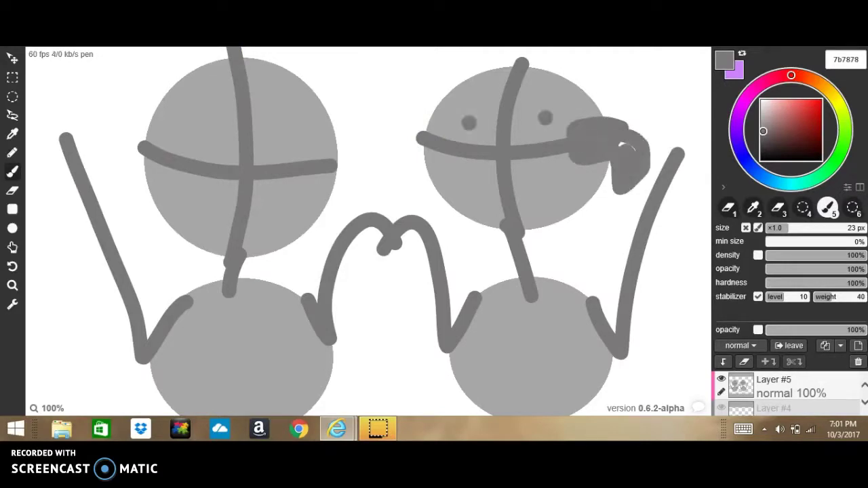
pyautogui.hotkey('ctrl', 'z')
pyautogui.hotkey('ctrl', 'z')
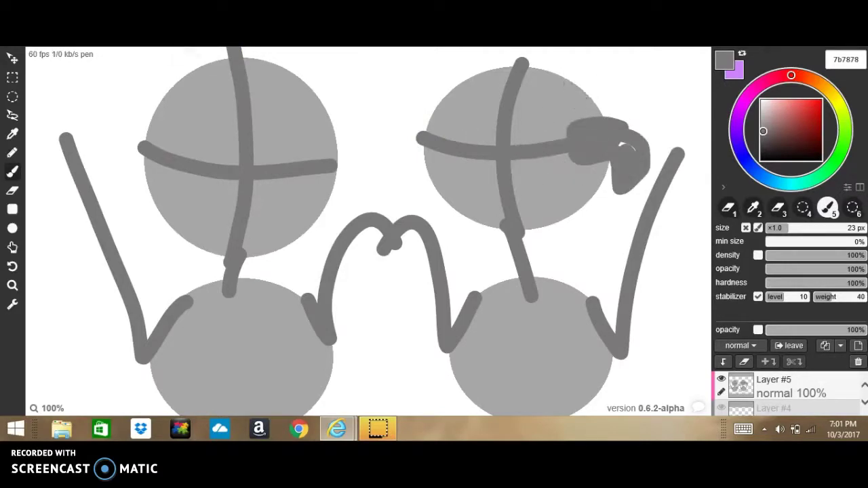
pyautogui.hotkey('ctrl', 'z')
pyautogui.hotkey('ctrl', 'z')
pyautogui.hotkey('ctrl', 'z')
pyautogui.hotkey('ctrl', 'y')
# Try a series of short freehand strokes in the space around the two heads and undo them all
pyautogui.moveTo(369, 230); pyautogui.dragTo(364, 352)
pyautogui.moveTo(312, 97); pyautogui.dragTo(358, 122)
pyautogui.moveTo(400, 82); pyautogui.dragTo(407, 103)
pyautogui.moveTo(424, 51)
pyautogui.mouseDown()
pyautogui.moveTo(455, 62)
pyautogui.moveTo(469, 92)
pyautogui.mouseUp()
pyautogui.moveTo(399, 139); pyautogui.dragTo(441, 181)
pyautogui.moveTo(449, 105); pyautogui.dragTo(469, 144)
pyautogui.click(474, 155)
pyautogui.hotkey('ctrl', 'z')
pyautogui.hotkey('ctrl', 'z')
pyautogui.hotkey('ctrl', 'z')
pyautogui.hotkey('ctrl', 'z')
pyautogui.hotkey('ctrl', 'z')
pyautogui.hotkey('ctrl', 'z')
pyautogui.hotkey('ctrl', 'z')
pyautogui.hotkey('ctrl', 'z')
pyautogui.hotkey('ctrl', 'z')
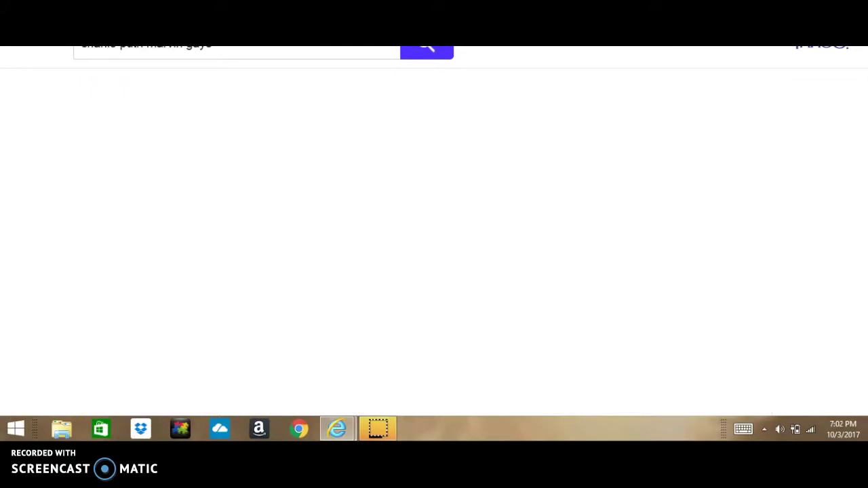
# Switch between the Aggie.io drawing and the Yahoo results to bring up the Charlie Puth "Marvin Gaye" official video
pyautogui.click(187, 167)
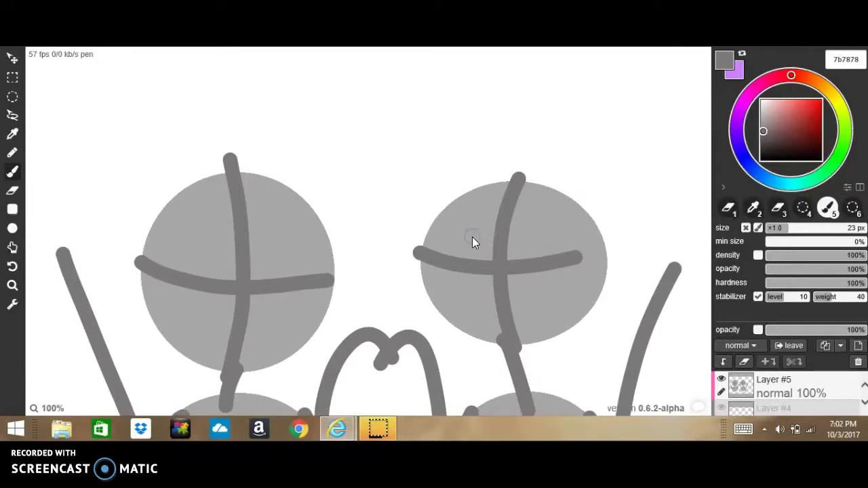
pyautogui.scroll(4, 472, 236)
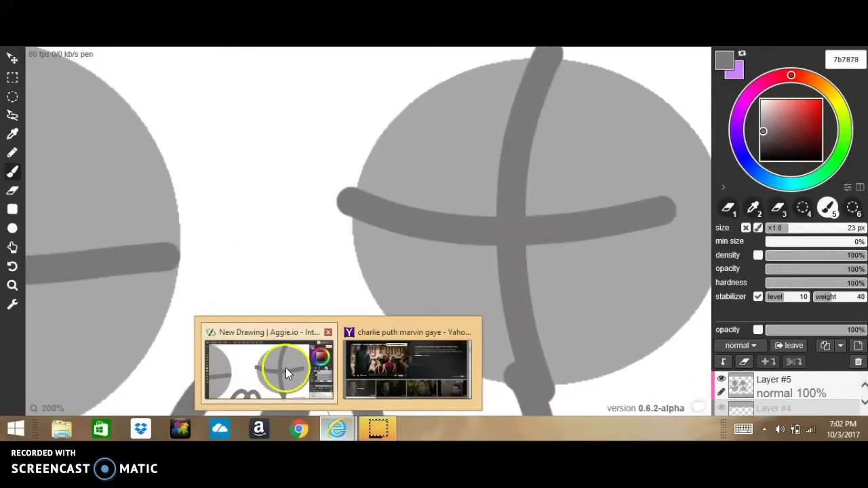
pyautogui.click(303, 430)
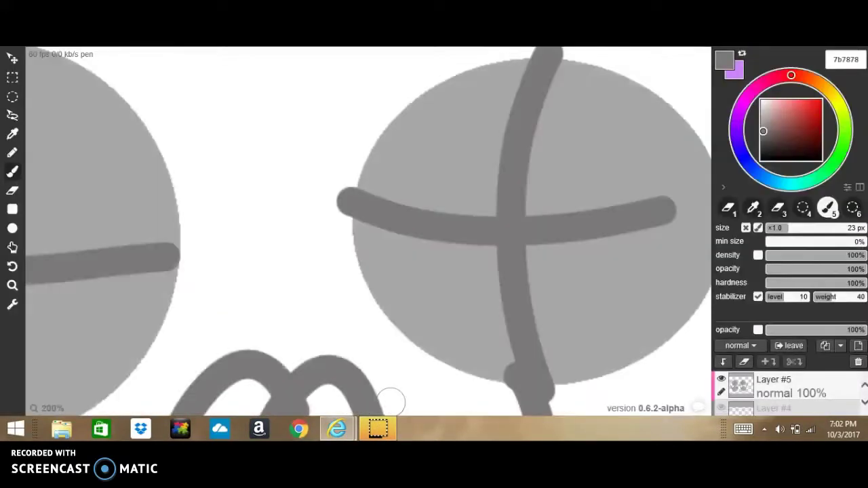
pyautogui.click(337, 429)
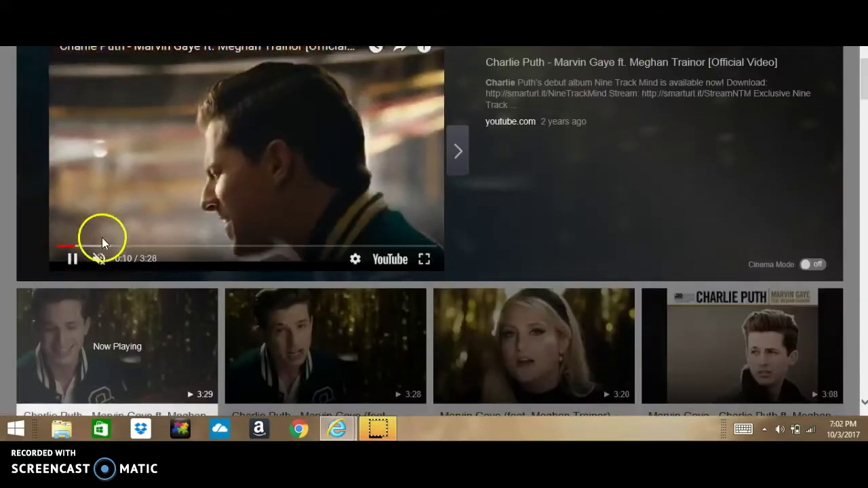
# Replay the music video from near its start with the sound on and close its ad banner
pyautogui.click(101, 246)
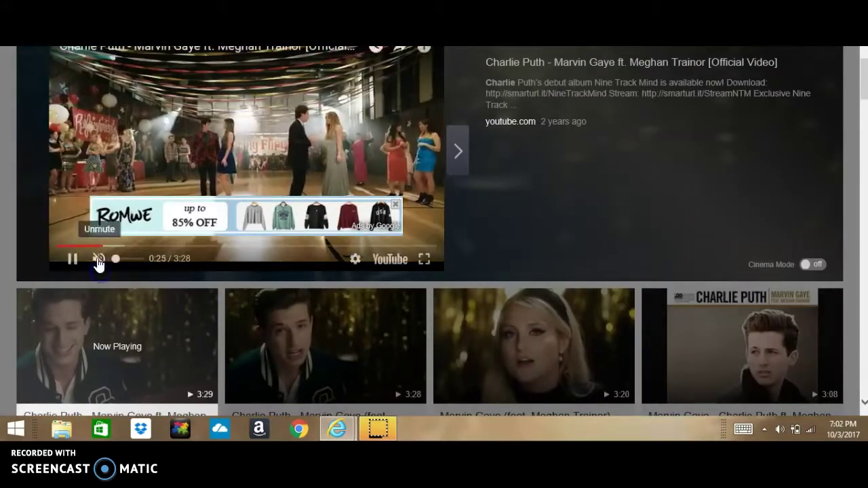
pyautogui.click(99, 260)
pyautogui.moveTo(104, 246); pyautogui.dragTo(67, 246)
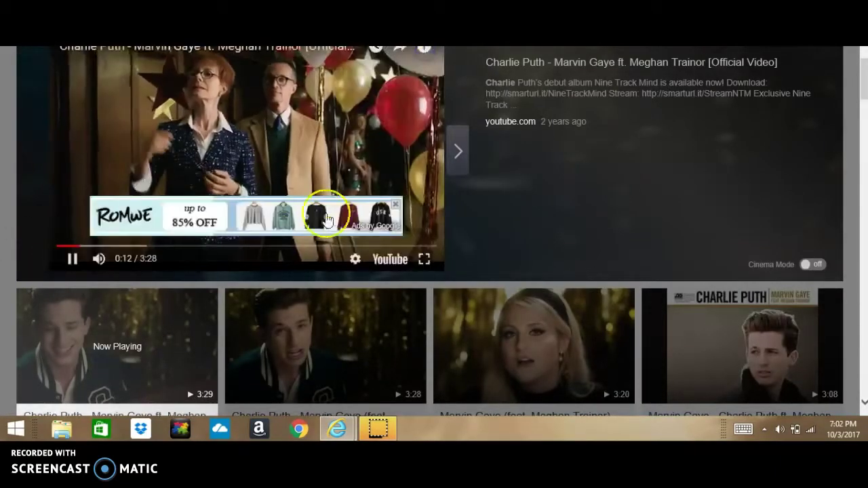
pyautogui.click(395, 204)
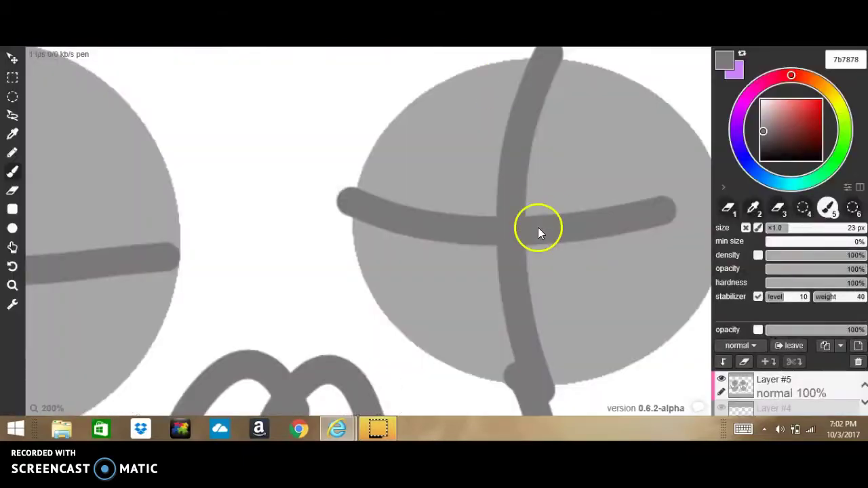
# Return to the Aggie.io drawing and draw a straight vertical line from the base of the second body to the canvas's lower edge
pyautogui.hotkey('ctrl', 'z')
pyautogui.hotkey('ctrl', 'z')
pyautogui.moveTo(310, 235); pyautogui.dragTo(306, 150)
pyautogui.scroll(-5, 306, 149)
pyautogui.moveTo(378, 298); pyautogui.dragTo(377, 354)
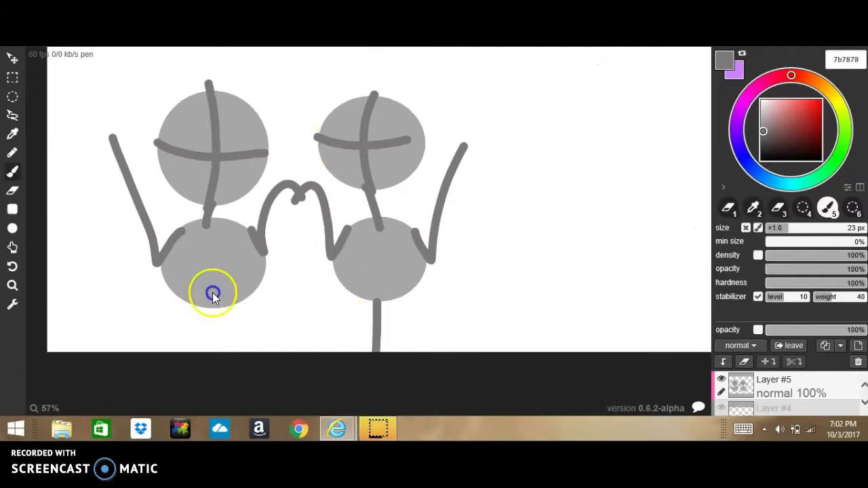
# Draw a short grey stroke on each side of the first figure's neck line, between the head and the body
pyautogui.scroll(4, 289, 314)
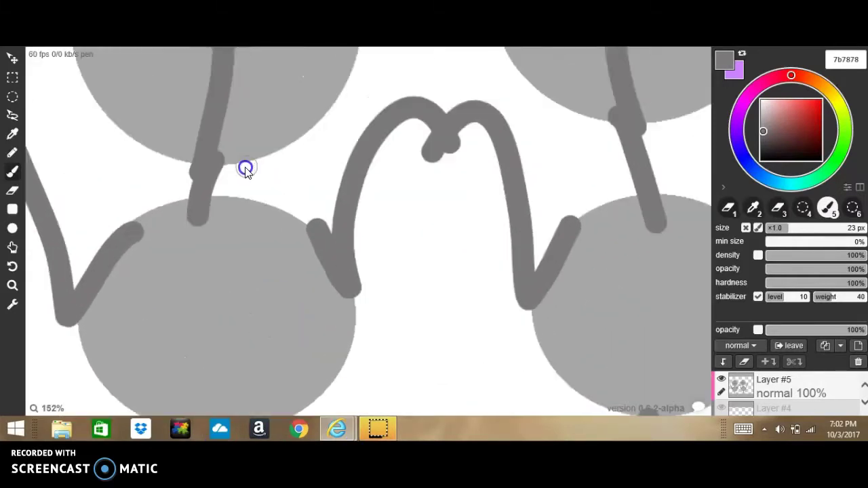
pyautogui.moveTo(239, 163); pyautogui.dragTo(239, 198)
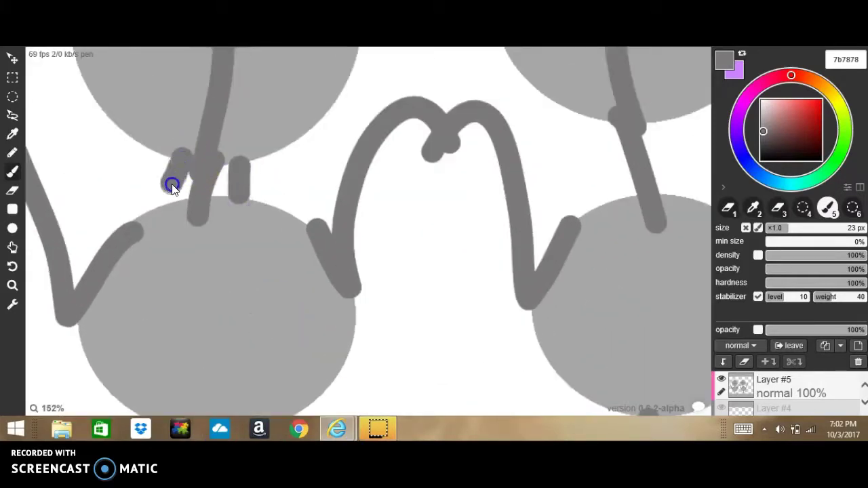
pyautogui.scroll(1, 308, 196)
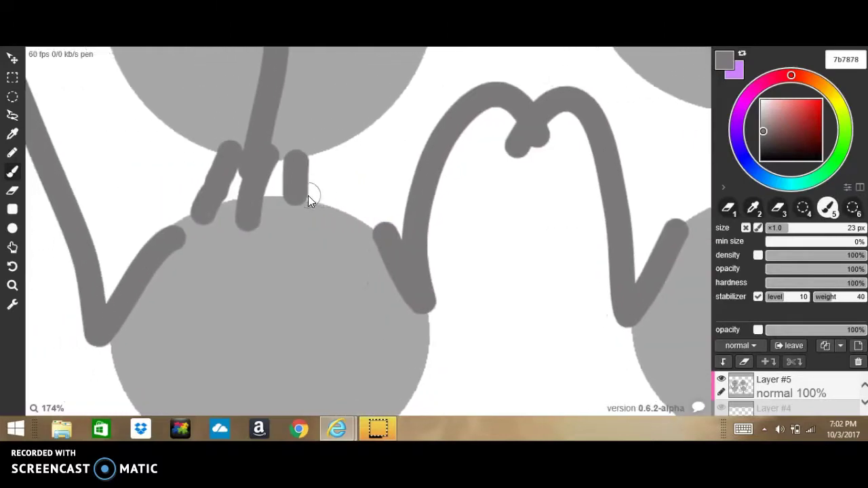
# Try large pointed outlines rising above the first head and undo them
pyautogui.press('Up')
pyautogui.press('Up')
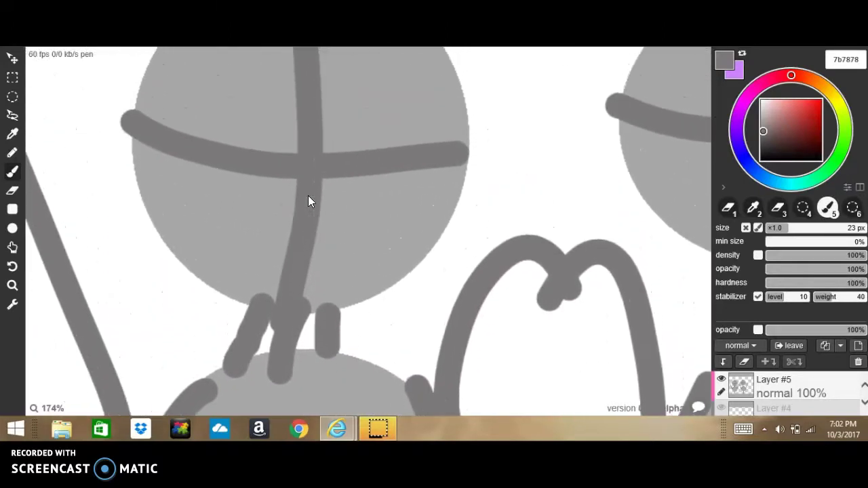
pyautogui.scroll(6, 308, 202)
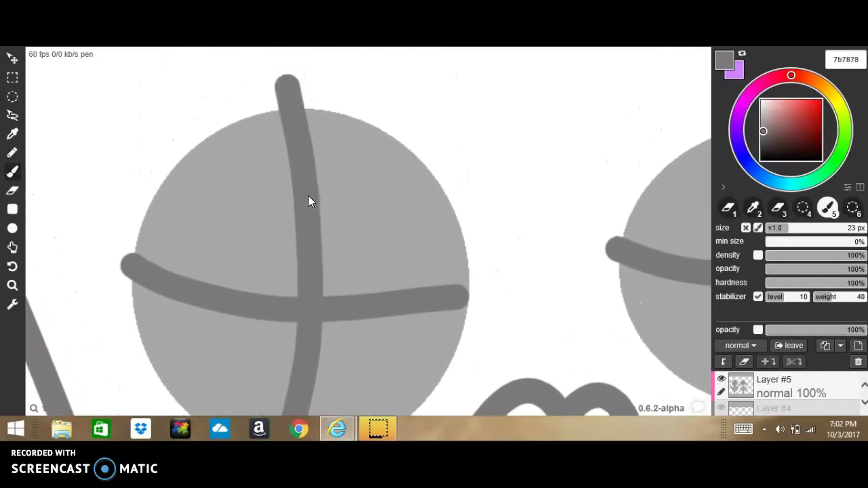
pyautogui.moveTo(461, 383)
pyautogui.mouseDown()
pyautogui.moveTo(234, 46)
pyautogui.moveTo(179, 250)
pyautogui.mouseUp()
pyautogui.scroll(-6, 599, 395)
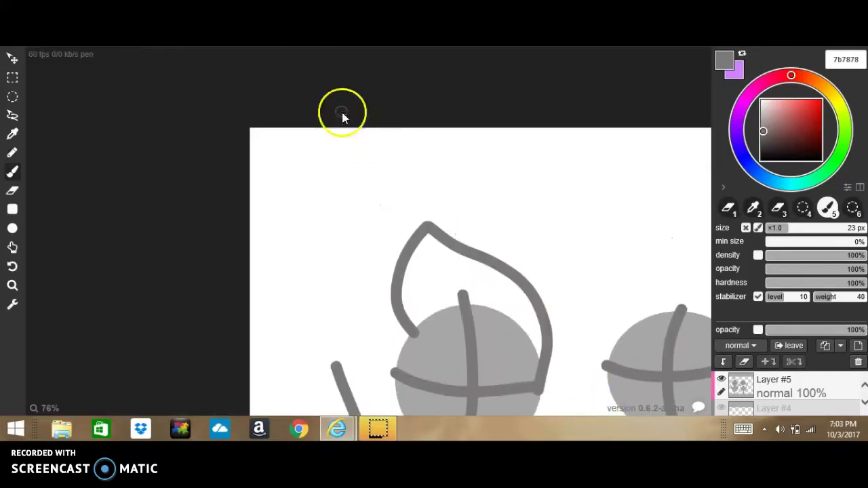
pyautogui.hotkey('ctrl', 'z')
pyautogui.moveTo(533, 351); pyautogui.dragTo(397, 360)
pyautogui.moveTo(367, 227)
pyautogui.mouseDown()
pyautogui.moveTo(397, 170)
pyautogui.moveTo(440, 216)
pyautogui.mouseUp()
pyautogui.hotkey('ctrl', 'z')
pyautogui.hotkey('ctrl', 'z')
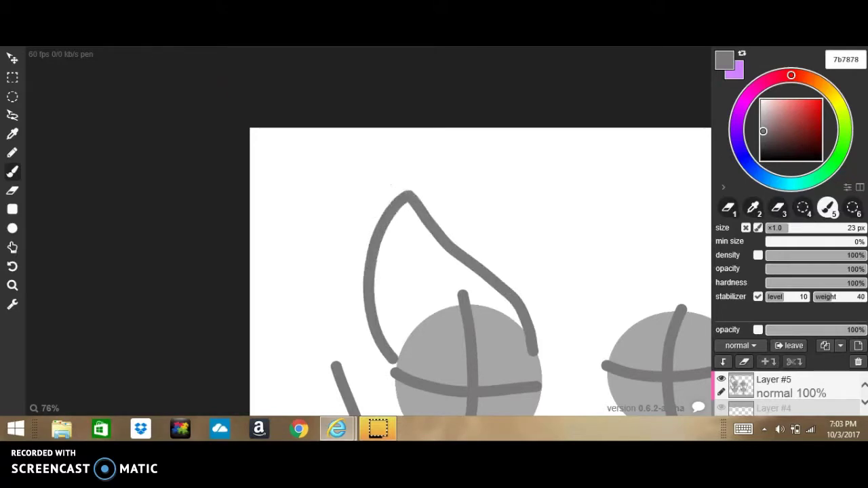
# Set the brush colour to 434141 and draw a bow with a round knot and two lobed wings over the second figure's neck
pyautogui.scroll(-1, 571, 295)
pyautogui.hscroll(1, 571, 294)
pyautogui.scroll(-1, 571, 292)
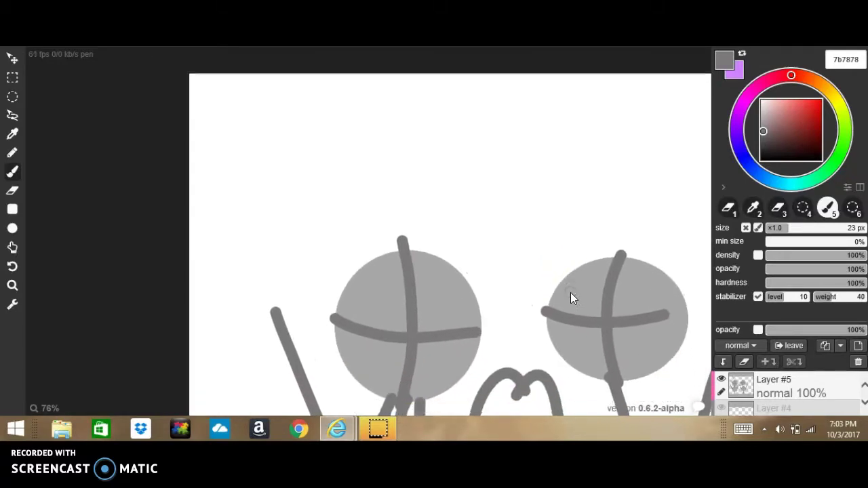
pyautogui.hscroll(1, 570, 293)
pyautogui.scroll(-1, 571, 293)
pyautogui.scroll(5, 570, 292)
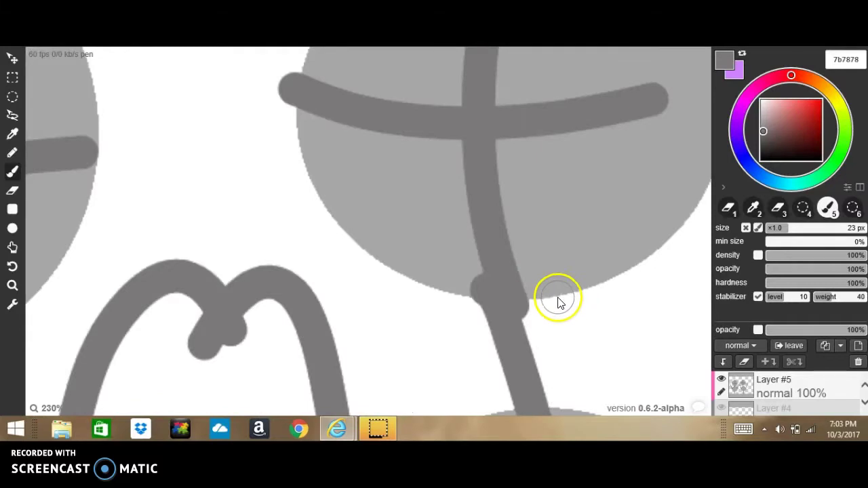
pyautogui.scroll(-1, 553, 300)
pyautogui.rightClick(528, 321)
pyautogui.scroll(-2, 528, 320)
pyautogui.click(763, 144)
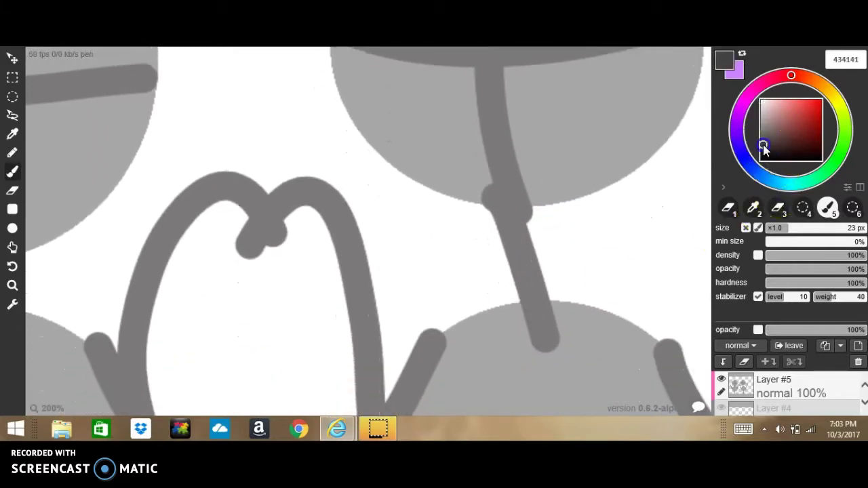
pyautogui.moveTo(541, 219)
pyautogui.mouseDown()
pyautogui.moveTo(553, 312)
pyautogui.moveTo(400, 312)
pyautogui.moveTo(518, 271)
pyautogui.mouseUp()
pyautogui.scroll(1, 539, 301)
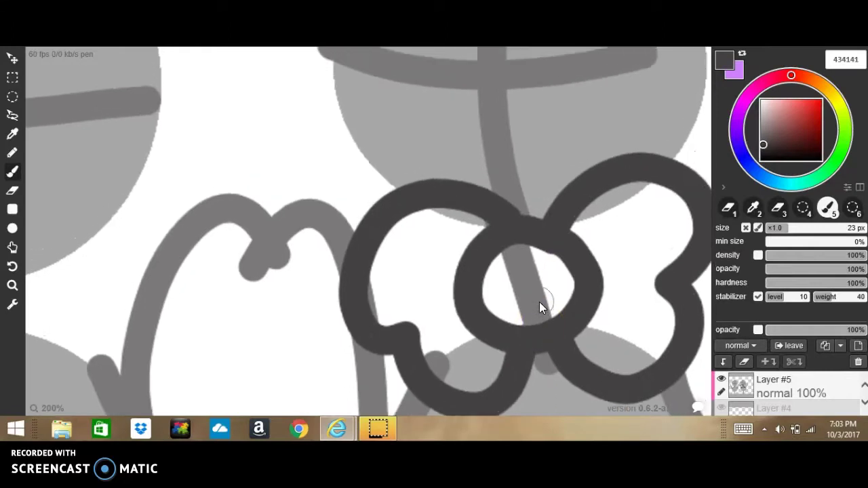
pyautogui.hscroll(-1, 539, 302)
pyautogui.scroll(-1, 539, 302)
pyautogui.press('Left')
pyautogui.press('Left')
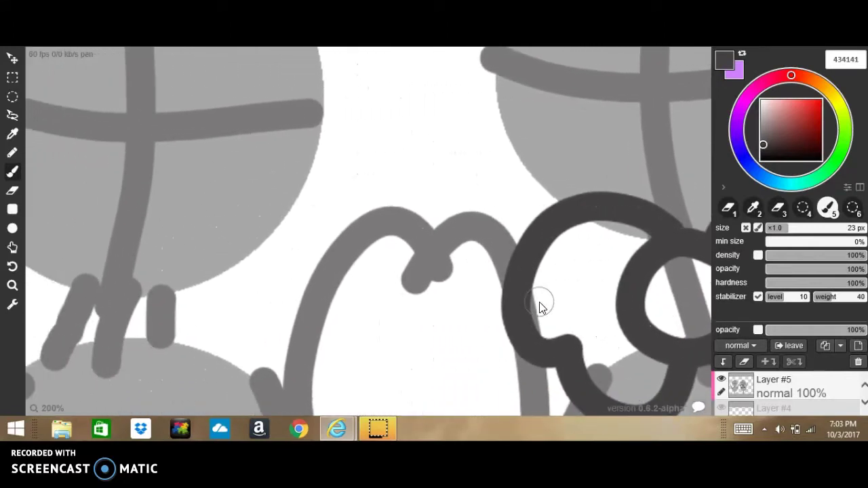
# Switch to YouTube, open the Clover AJ channel from the search results and look through its recent activity
pyautogui.hotkey('ctrl', 't')
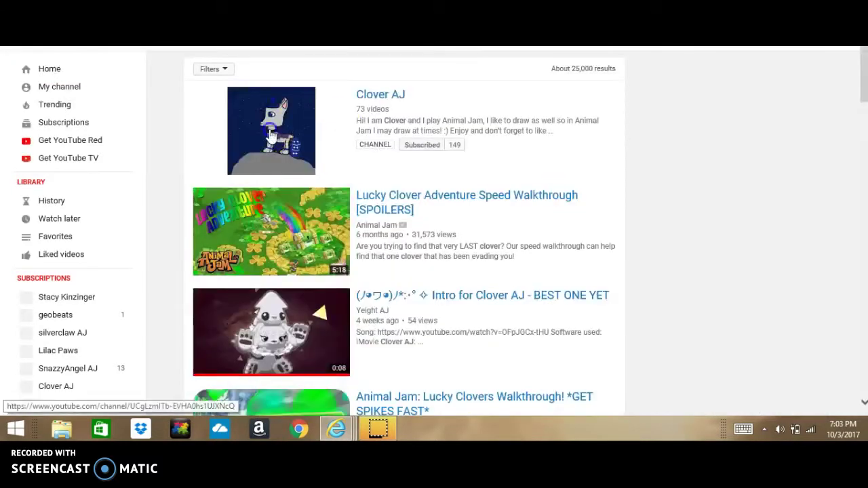
pyautogui.click(272, 153)
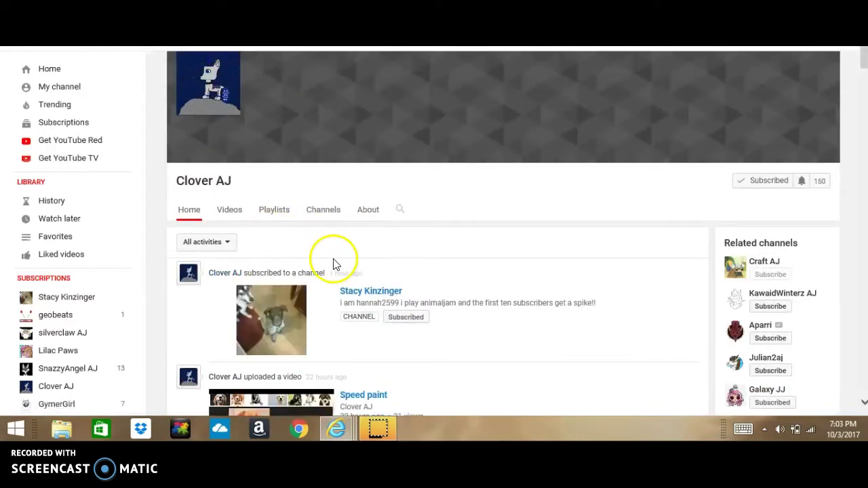
pyautogui.moveTo(864, 59); pyautogui.dragTo(864, 85)
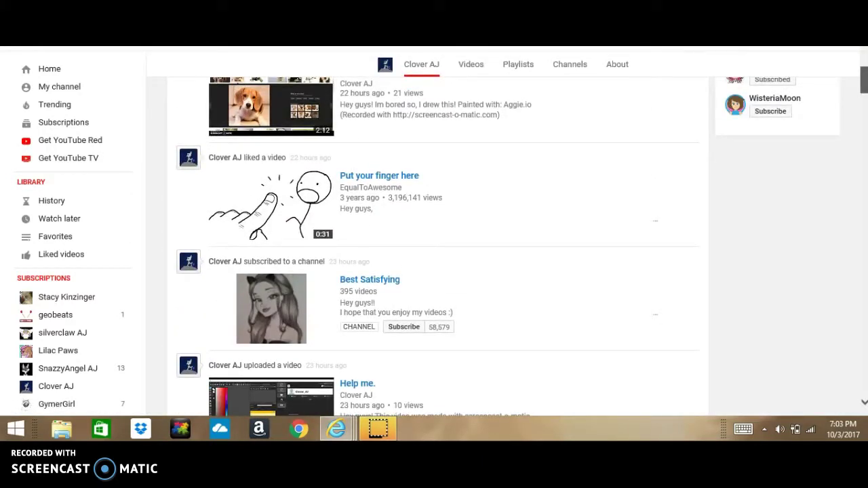
pyautogui.scroll(-4, 434, 244)
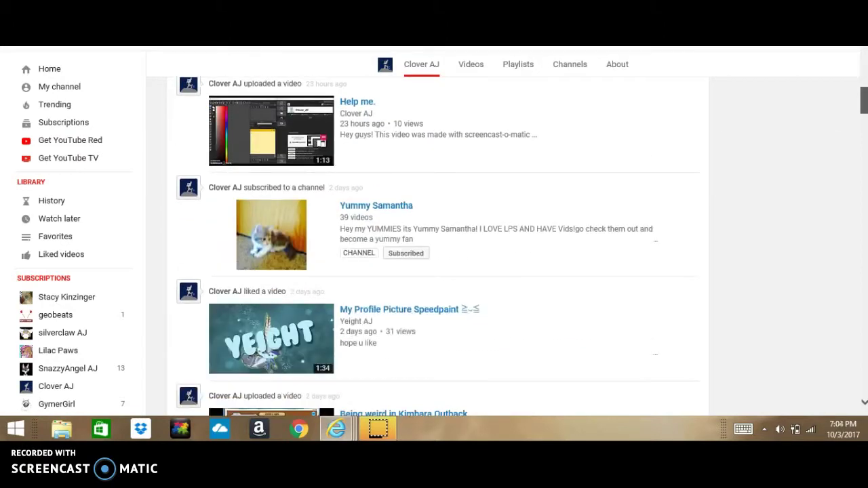
pyautogui.scroll(6, 365, 228)
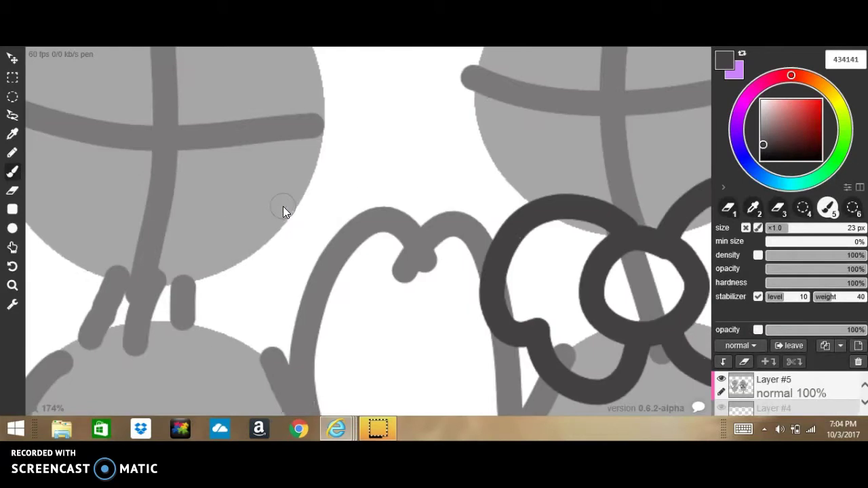
# Return to the Aggie.io drawing, try several dark grey hat outlines over the first head and undo them
pyautogui.press('Left')
pyautogui.press('Up')
pyautogui.press('Up')
pyautogui.press('Left')
pyautogui.press('Left')
pyautogui.press('Left')
pyautogui.press('Left')
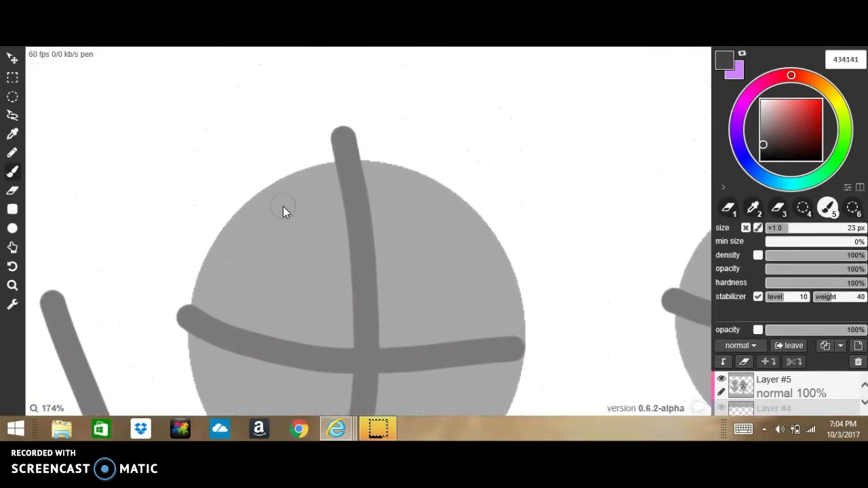
pyautogui.press('Up')
pyautogui.moveTo(341, 209)
pyautogui.mouseDown()
pyautogui.moveTo(178, 171)
pyautogui.moveTo(223, 268)
pyautogui.mouseUp()
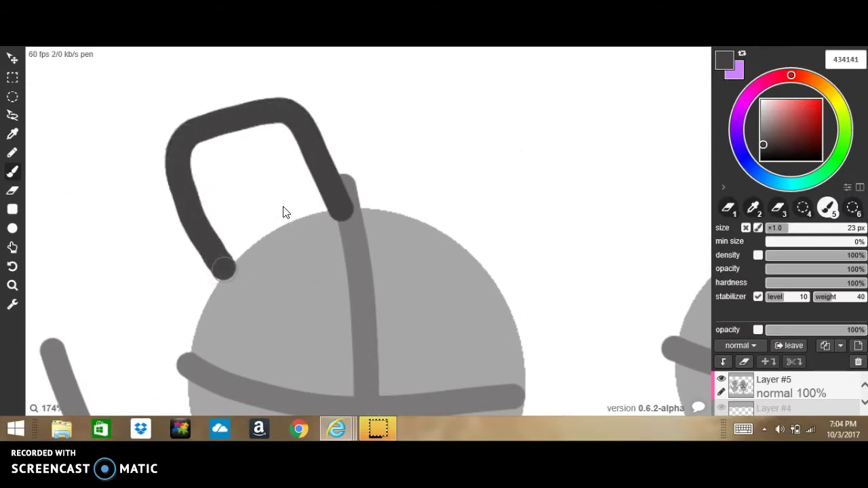
pyautogui.hotkey('ctrl', 'z')
pyautogui.moveTo(345, 207)
pyautogui.mouseDown()
pyautogui.moveTo(153, 114)
pyautogui.moveTo(180, 295)
pyautogui.moveTo(210, 132)
pyautogui.moveTo(159, 306)
pyautogui.moveTo(184, 346)
pyautogui.mouseUp()
pyautogui.hotkey('ctrl', 'z')
pyautogui.moveTo(271, 146)
pyautogui.mouseDown()
pyautogui.moveTo(369, 161)
pyautogui.moveTo(154, 333)
pyautogui.moveTo(302, 173)
pyautogui.mouseUp()
pyautogui.hotkey('ctrl', 'z')
pyautogui.hotkey('ctrl', 'z')
# Try a tilted top hat with an oval brim and a filled band on the first head and undo it
pyautogui.moveTo(346, 194)
pyautogui.mouseDown()
pyautogui.moveTo(184, 221)
pyautogui.moveTo(282, 305)
pyautogui.moveTo(351, 189)
pyautogui.mouseUp()
pyautogui.moveTo(217, 261)
pyautogui.mouseDown()
pyautogui.moveTo(233, 83)
pyautogui.moveTo(291, 237)
pyautogui.moveTo(210, 261)
pyautogui.mouseUp()
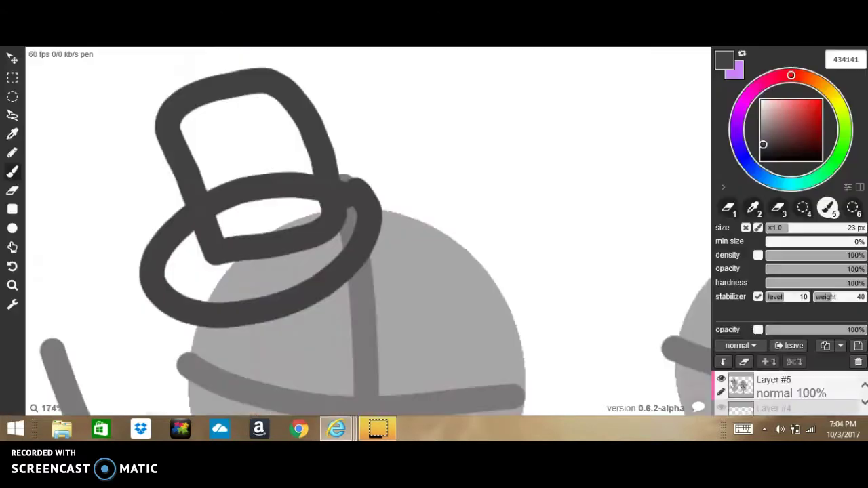
pyautogui.moveTo(213, 217); pyautogui.dragTo(229, 231)
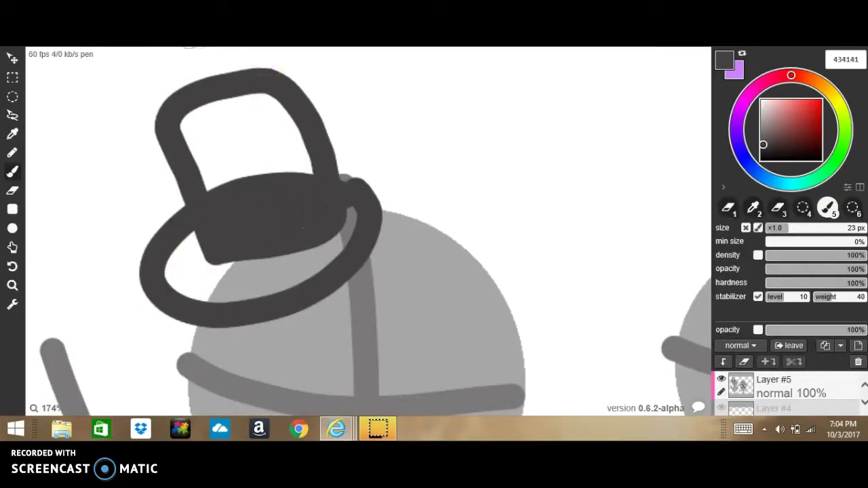
pyautogui.hotkey('ctrl', 'z')
pyautogui.hotkey('ctrl', 'z')
pyautogui.hotkey('ctrl', 'z')
# Try a face with angled eyebrows, dot eyes and a flat mouth on the first head and undo it
pyautogui.moveTo(358, 372); pyautogui.dragTo(429, 370)
pyautogui.moveTo(392, 258); pyautogui.dragTo(433, 224)
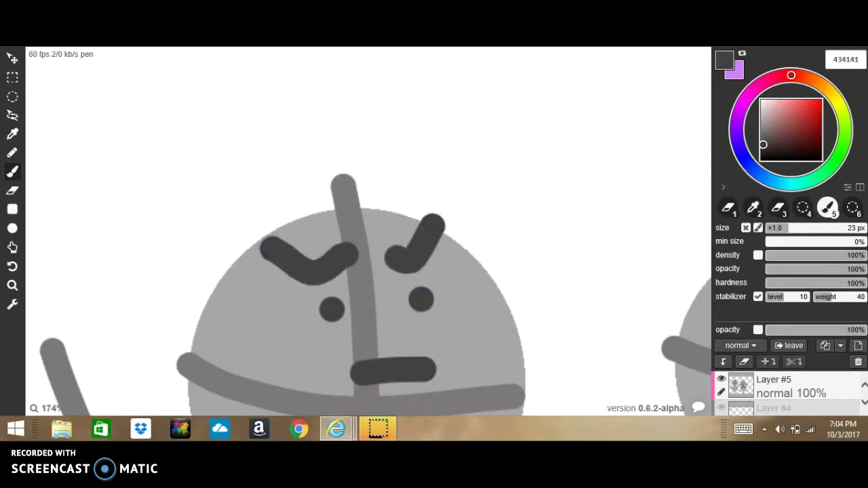
pyautogui.hotkey('ctrl', 'z')
pyautogui.hotkey('ctrl', 'z')
pyautogui.hotkey('ctrl', 'z')
pyautogui.hotkey('ctrl', 'z')
# Try freehand strokes and the handwritten word "Brb" above the first head and undo them all
pyautogui.moveTo(291, 90); pyautogui.dragTo(282, 175)
pyautogui.moveTo(288, 92); pyautogui.dragTo(282, 179)
pyautogui.moveTo(383, 103)
pyautogui.mouseDown()
pyautogui.moveTo(378, 148)
pyautogui.moveTo(419, 101)
pyautogui.mouseUp()
pyautogui.moveTo(481, 71); pyautogui.dragTo(501, 183)
pyautogui.hotkey('ctrl', 'z')
pyautogui.hotkey('ctrl', 'z')
pyautogui.hotkey('ctrl', 'z')
pyautogui.hotkey('ctrl', 'z')
pyautogui.moveTo(368, 135)
pyautogui.mouseDown()
pyautogui.moveTo(432, 102)
pyautogui.moveTo(523, 88)
pyautogui.moveTo(518, 199)
pyautogui.mouseUp()
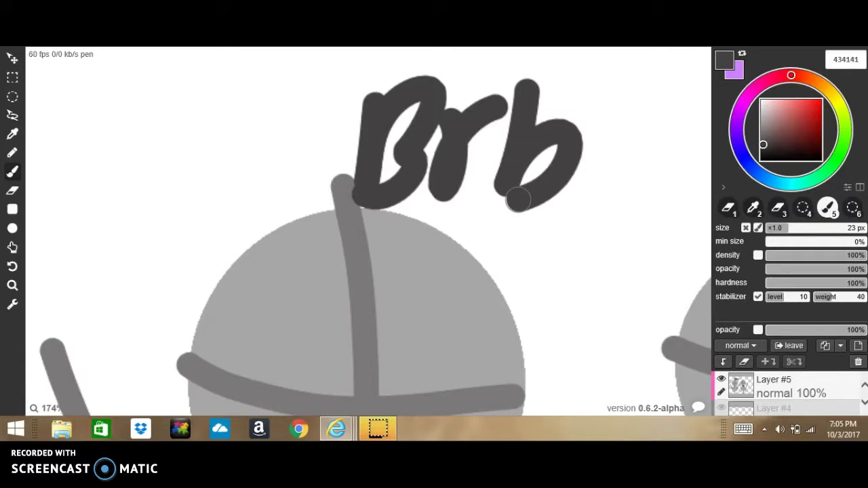
pyautogui.hotkey('ctrl', 'z')
pyautogui.hotkey('ctrl', 'z')
pyautogui.hotkey('ctrl', 'z')
# Try a narrower top hat with a curved brim wrapping around the top of the first head and undo it
pyautogui.moveTo(231, 122)
pyautogui.mouseDown()
pyautogui.moveTo(233, 244)
pyautogui.moveTo(262, 116)
pyautogui.moveTo(352, 216)
pyautogui.mouseUp()
pyautogui.hotkey('ctrl', 'z')
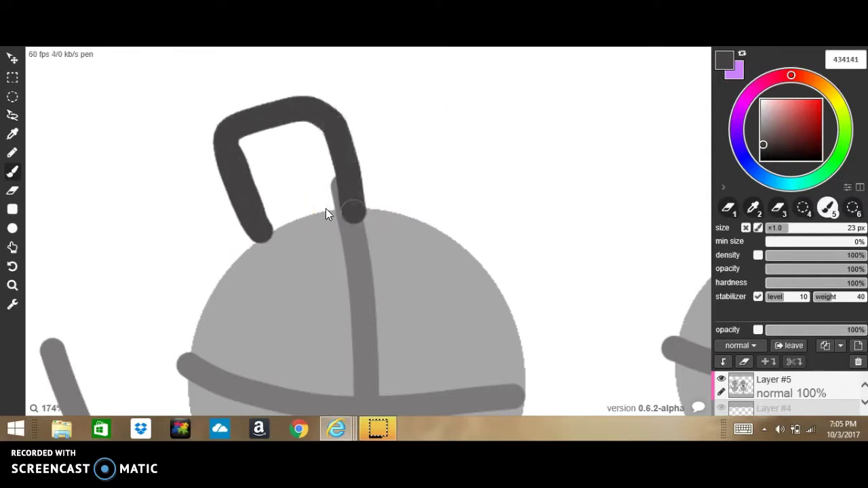
pyautogui.moveTo(349, 166); pyautogui.dragTo(240, 210)
pyautogui.click(271, 173)
pyautogui.click(320, 144)
pyautogui.hotkey('ctrl', 'z')
pyautogui.hotkey('ctrl', 'z')
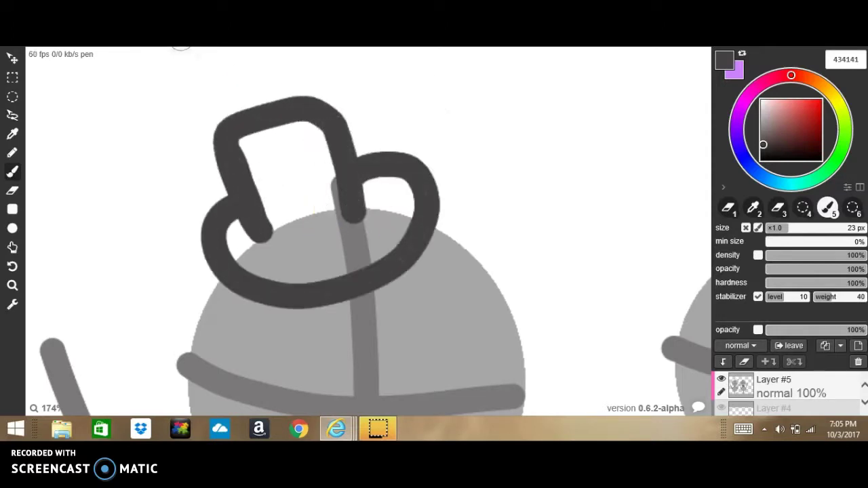
pyautogui.hotkey('ctrl', 'z')
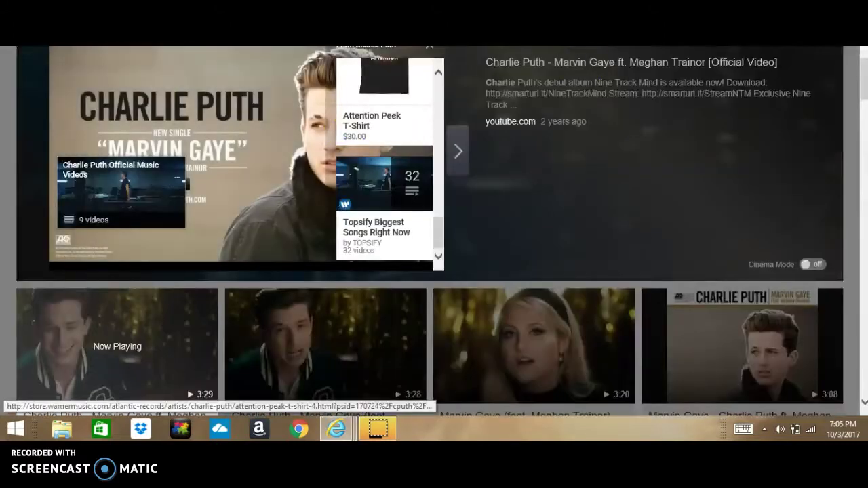
# Switch to Yahoo, bring up the "battle scrars" results and play the Lupe Fiasco & Guy Sebastian "Battle Scars" official music video
pyautogui.click(860, 124)
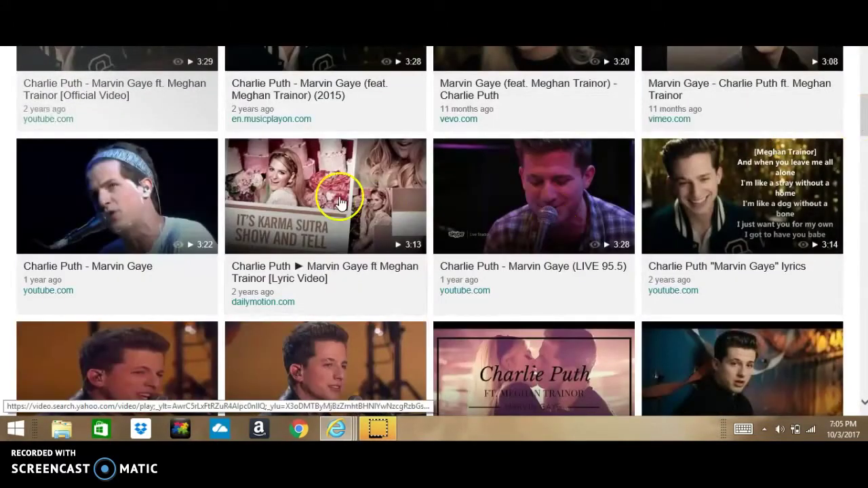
pyautogui.moveTo(857, 121); pyautogui.dragTo(858, 312)
pyautogui.click(447, 90)
pyautogui.click(192, 41)
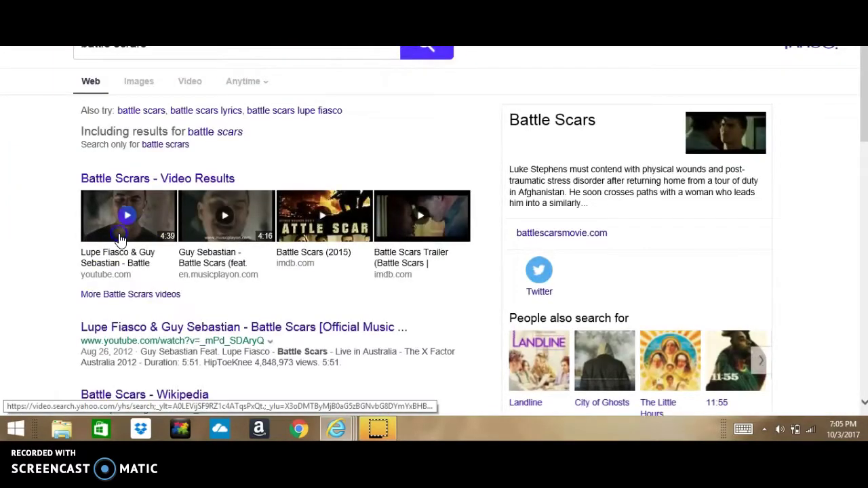
pyautogui.click(120, 207)
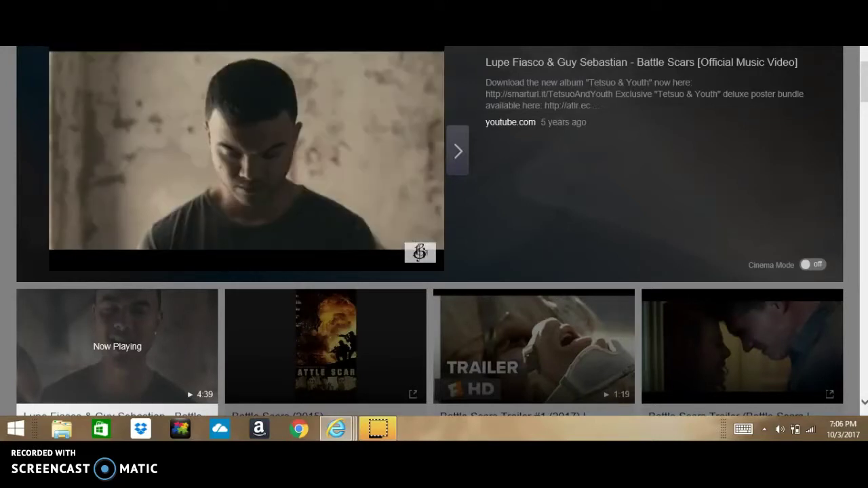
pyautogui.click(385, 203)
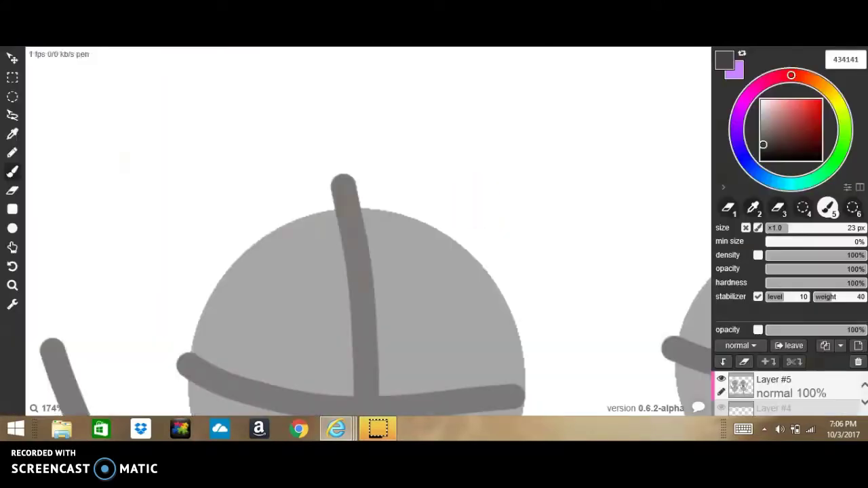
# Return to the Aggie.io drawing, try wider open hat-crown outlines over the first head and undo each one
pyautogui.hscroll(-1, 482, 285)
pyautogui.moveTo(459, 219)
pyautogui.mouseDown()
pyautogui.moveTo(382, 106)
pyautogui.moveTo(249, 149)
pyautogui.moveTo(378, 58)
pyautogui.moveTo(244, 274)
pyautogui.mouseUp()
pyautogui.hotkey('ctrl', 'z')
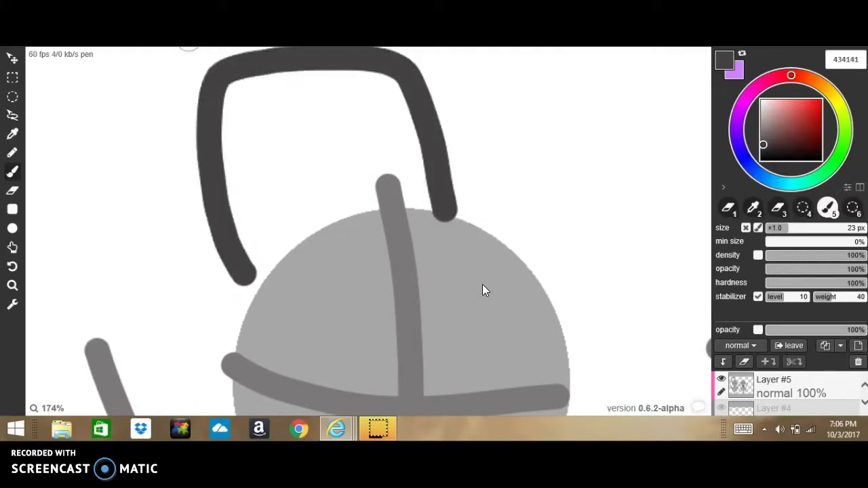
pyautogui.hotkey('ctrl', 'z')
pyautogui.scroll(-2, 382, 142)
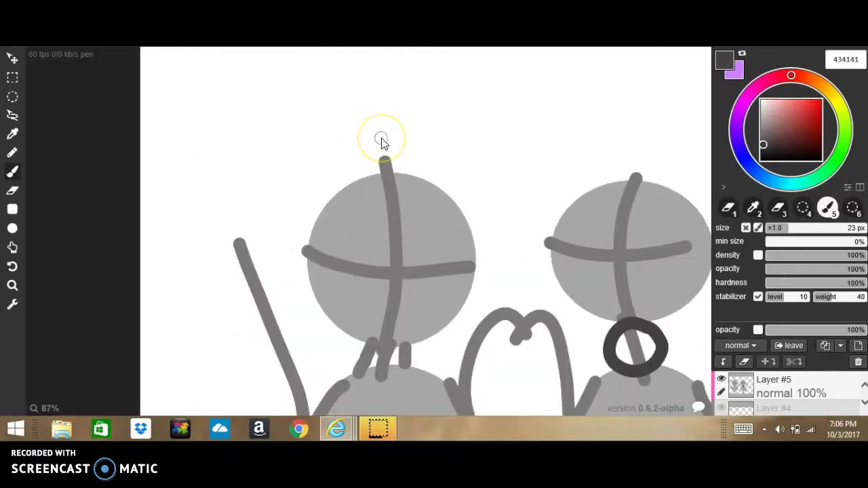
pyautogui.moveTo(387, 161)
pyautogui.mouseDown()
pyautogui.moveTo(304, 109)
pyautogui.moveTo(305, 210)
pyautogui.mouseUp()
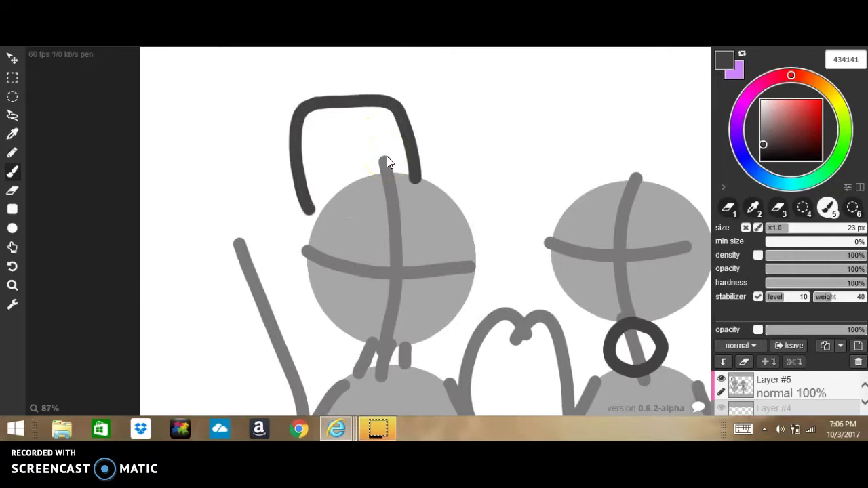
pyautogui.hotkey('ctrl', 'z')
pyautogui.moveTo(387, 163)
pyautogui.mouseDown()
pyautogui.moveTo(366, 91)
pyautogui.moveTo(308, 237)
pyautogui.mouseUp()
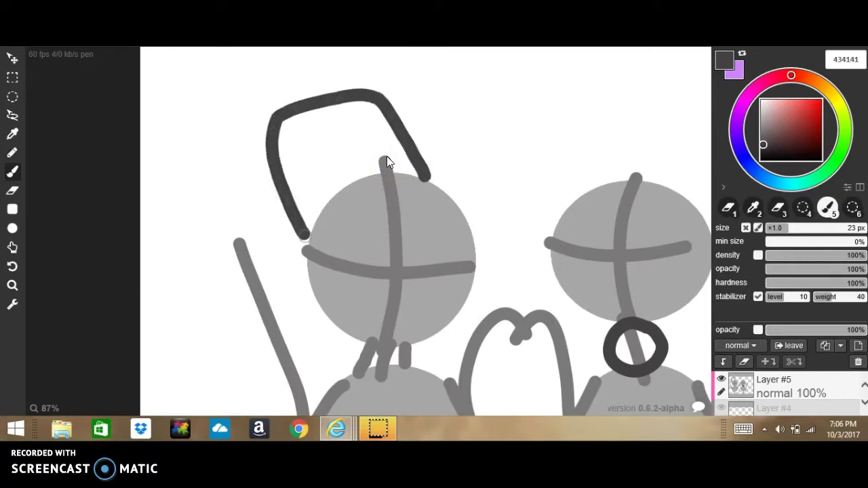
pyautogui.hotkey('ctrl', 'z')
# Draw a tilted hat over the first head with dark grey freehand strokes, starting with its crown
pyautogui.moveTo(429, 180)
pyautogui.mouseDown()
pyautogui.moveTo(365, 107)
pyautogui.moveTo(274, 168)
pyautogui.moveTo(309, 240)
pyautogui.mouseUp()
pyautogui.moveTo(424, 146)
pyautogui.mouseDown()
pyautogui.moveTo(272, 247)
pyautogui.moveTo(387, 170)
pyautogui.mouseUp()
pyautogui.moveTo(309, 234)
pyautogui.mouseDown()
pyautogui.moveTo(441, 170)
pyautogui.moveTo(322, 213)
pyautogui.moveTo(310, 228)
pyautogui.mouseUp()
pyautogui.click(319, 229)
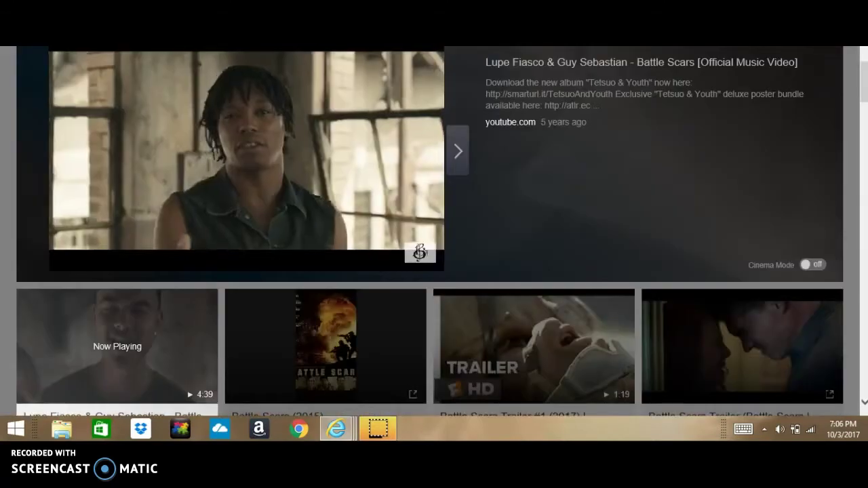
# Return to the Aggie.io drawing and outline a wing-shaped loop on the right of the second figure's bow knot, redoing it once
pyautogui.click(440, 310)
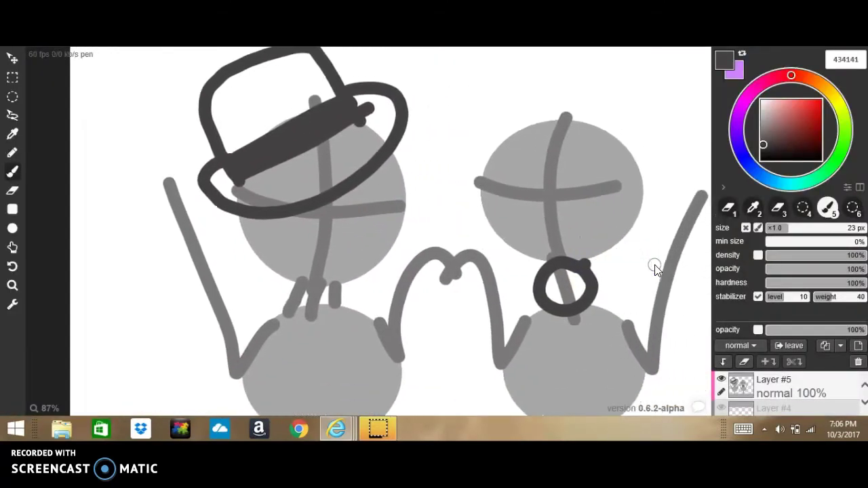
pyautogui.moveTo(557, 258)
pyautogui.mouseDown()
pyautogui.moveTo(640, 246)
pyautogui.moveTo(556, 306)
pyautogui.mouseUp()
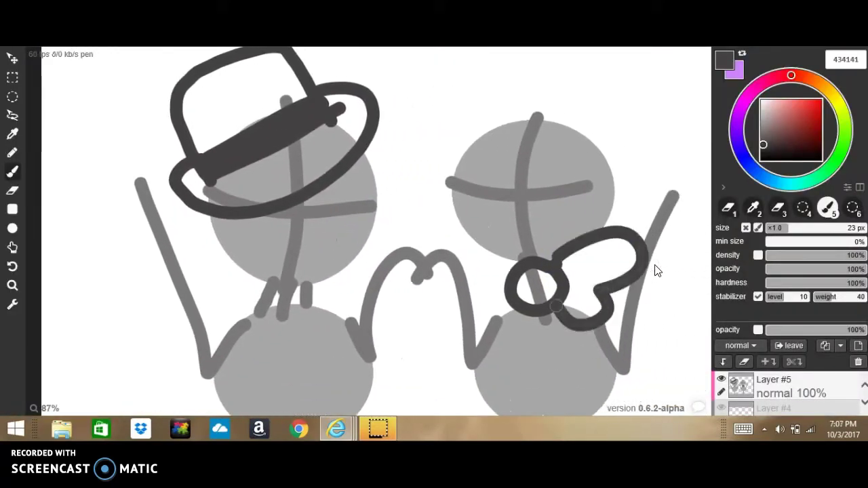
pyautogui.hotkey('ctrl', 'z')
pyautogui.moveTo(550, 262)
pyautogui.mouseDown()
pyautogui.moveTo(614, 246)
pyautogui.moveTo(553, 312)
pyautogui.moveTo(543, 309)
pyautogui.mouseUp()
# Try several wing-shaped outlines for the bow's left loop beside the second figure's knot and undo each one
pyautogui.moveTo(535, 261)
pyautogui.mouseDown()
pyautogui.moveTo(483, 269)
pyautogui.moveTo(522, 310)
pyautogui.mouseUp()
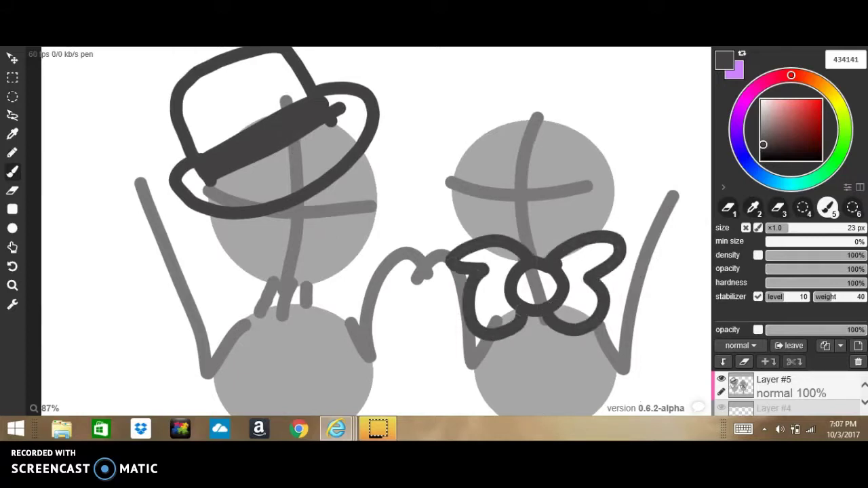
pyautogui.hotkey('ctrl', 'z')
pyautogui.moveTo(461, 249)
pyautogui.mouseDown()
pyautogui.moveTo(475, 289)
pyautogui.moveTo(521, 312)
pyautogui.mouseUp()
pyautogui.hotkey('ctrl', 'z')
pyautogui.moveTo(526, 259)
pyautogui.mouseDown()
pyautogui.moveTo(434, 265)
pyautogui.moveTo(516, 317)
pyautogui.mouseUp()
pyautogui.hotkey('ctrl', 'z')
pyautogui.hotkey('ctrl', 'z')
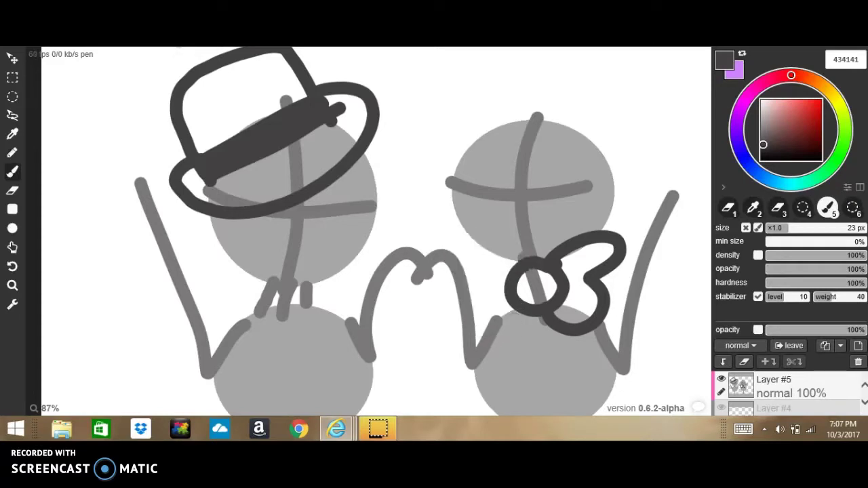
pyautogui.moveTo(512, 270)
pyautogui.mouseDown()
pyautogui.moveTo(472, 292)
pyautogui.moveTo(518, 316)
pyautogui.mouseUp()
pyautogui.hotkey('ctrl', 'z')
pyautogui.moveTo(523, 261); pyautogui.dragTo(488, 331)
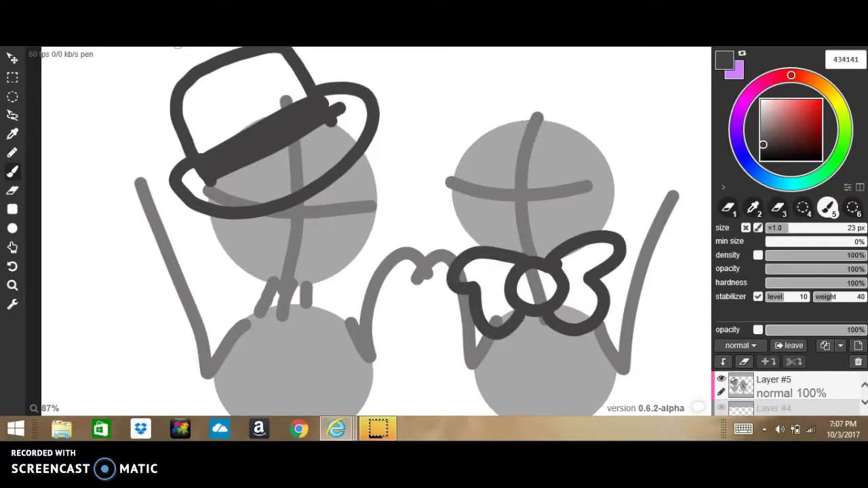
pyautogui.hotkey('ctrl', 'z')
pyautogui.hotkey('ctrl', 'z')
# Draw a rounded left loop on the second figure's bow and a short thick nose stroke on the first face
pyautogui.moveTo(547, 263)
pyautogui.mouseDown()
pyautogui.moveTo(603, 295)
pyautogui.moveTo(572, 343)
pyautogui.moveTo(475, 247)
pyautogui.moveTo(471, 299)
pyautogui.moveTo(525, 310)
pyautogui.mouseUp()
pyautogui.scroll(5, 354, 189)
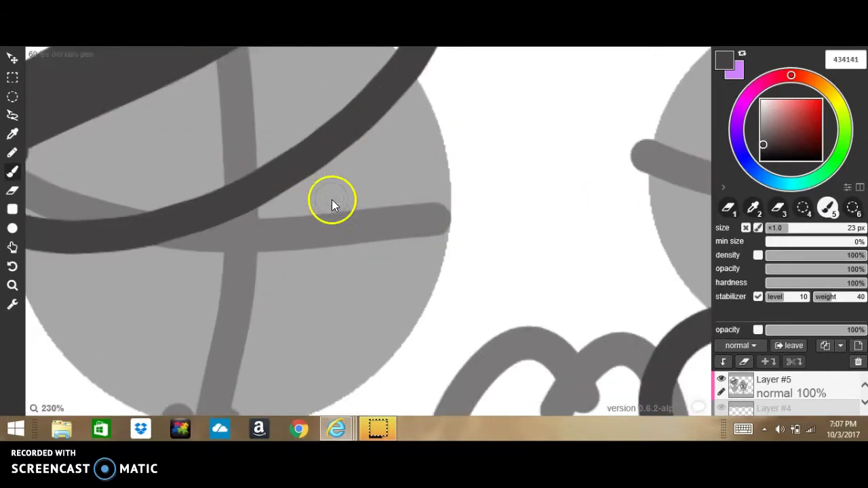
pyautogui.scroll(-4, 332, 200)
pyautogui.moveTo(337, 252); pyautogui.dragTo(363, 251)
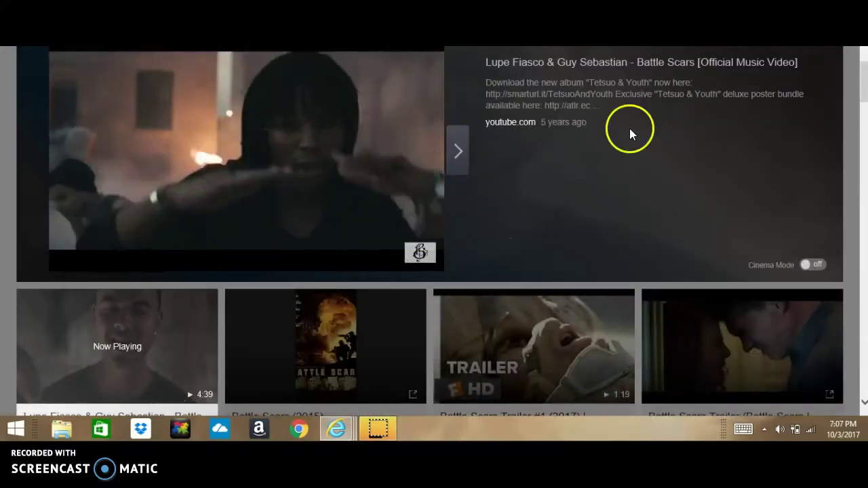
pyautogui.moveTo(865, 93); pyautogui.dragTo(864, 74)
pyautogui.scroll(-2, 855, 88)
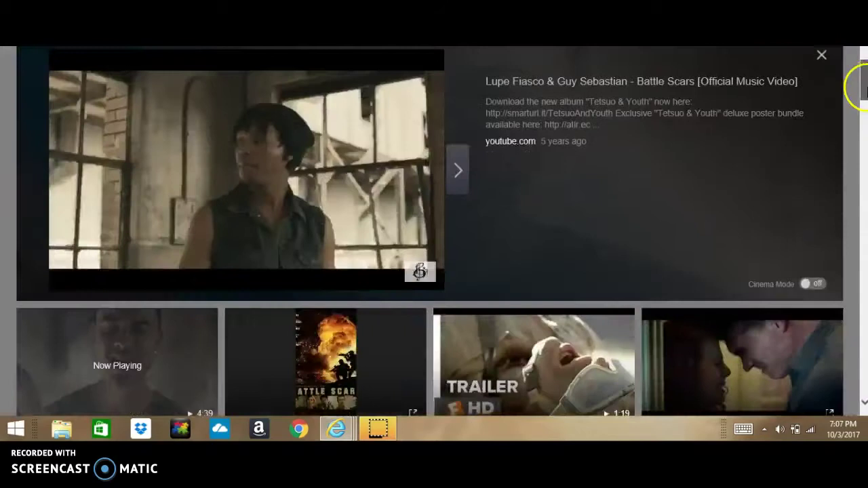
pyautogui.scroll(1, 854, 87)
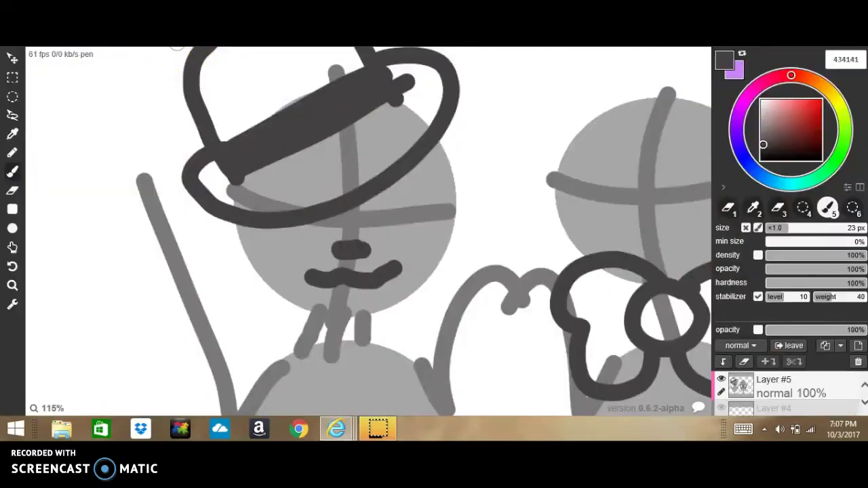
# Redraw the wavy mouth on the first face and add two filled dark lenses beneath the hat brim
pyautogui.hotkey('ctrl', 'z')
pyautogui.moveTo(303, 279)
pyautogui.mouseDown()
pyautogui.moveTo(354, 289)
pyautogui.moveTo(384, 283)
pyautogui.mouseUp()
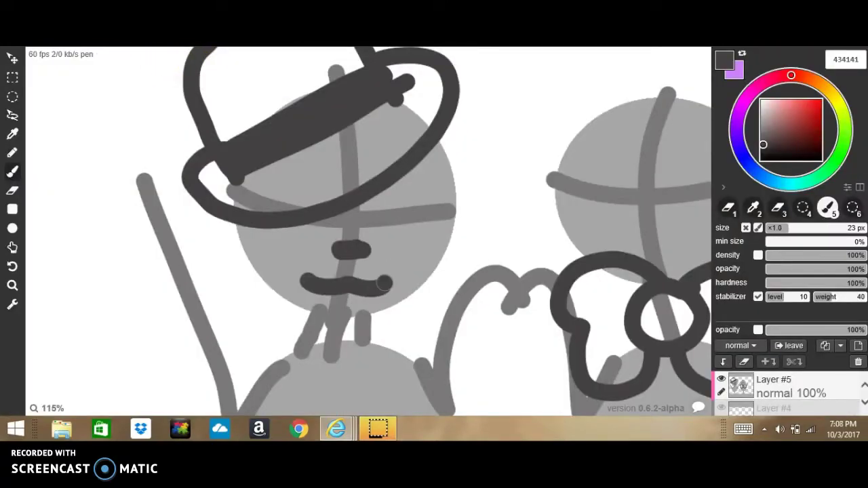
pyautogui.scroll(3, 355, 202)
pyautogui.moveTo(384, 186)
pyautogui.mouseDown()
pyautogui.moveTo(452, 227)
pyautogui.moveTo(474, 171)
pyautogui.moveTo(456, 176)
pyautogui.moveTo(452, 216)
pyautogui.moveTo(491, 204)
pyautogui.mouseUp()
pyautogui.moveTo(291, 233)
pyautogui.mouseDown()
pyautogui.moveTo(186, 231)
pyautogui.moveTo(224, 242)
pyautogui.mouseUp()
# Add one short stub at the outer corner of the first face's right-hand lens, undoing the two-stroke attempts
pyautogui.moveTo(483, 167); pyautogui.dragTo(500, 148)
pyautogui.moveTo(504, 185); pyautogui.dragTo(524, 173)
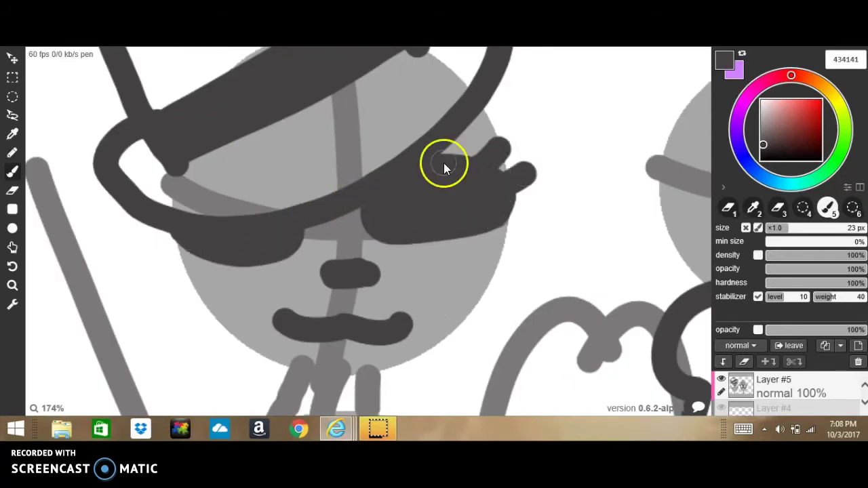
pyautogui.hotkey('ctrl', 'z')
pyautogui.hotkey('ctrl', 'z')
pyautogui.moveTo(499, 145)
pyautogui.mouseDown()
pyautogui.moveTo(489, 166)
pyautogui.moveTo(508, 184)
pyautogui.mouseUp()
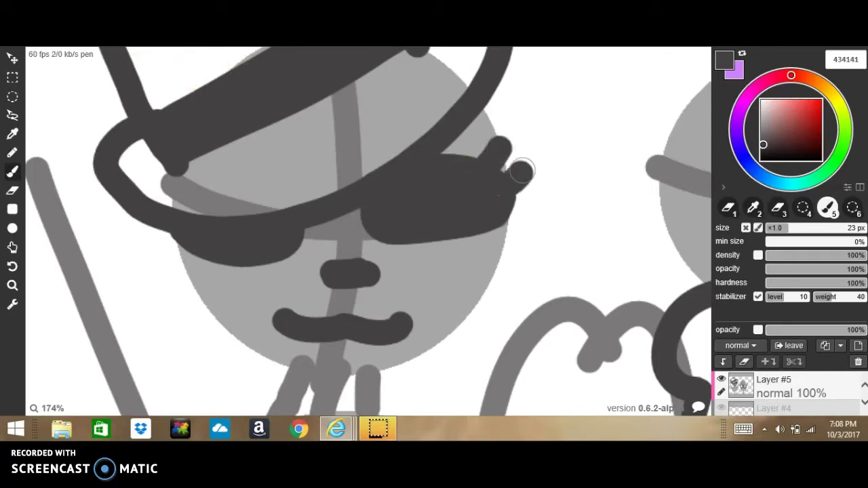
pyautogui.hotkey('ctrl', 'z')
pyautogui.hotkey('ctrl', 'z')
pyautogui.click(520, 175)
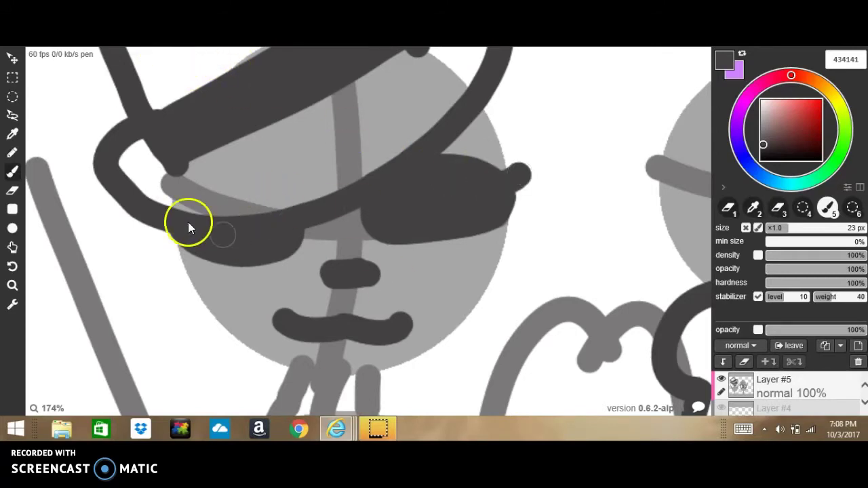
# Draw a dark grey collar across the first figure's neck, undoing the thin band and the thick block before redrawing it
pyautogui.scroll(-1, 374, 351)
pyautogui.moveTo(278, 317); pyautogui.dragTo(377, 316)
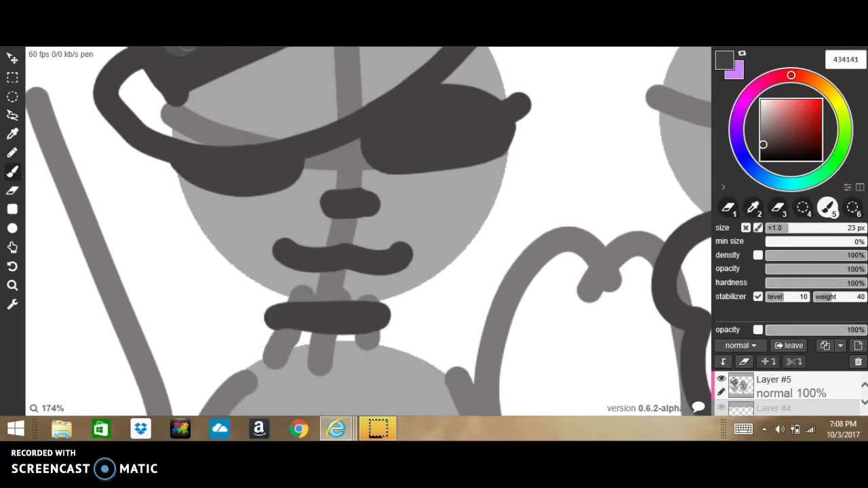
pyautogui.hotkey('ctrl', 'z')
pyautogui.moveTo(278, 311)
pyautogui.mouseDown()
pyautogui.moveTo(387, 329)
pyautogui.moveTo(292, 353)
pyautogui.moveTo(355, 331)
pyautogui.moveTo(291, 304)
pyautogui.moveTo(269, 340)
pyautogui.mouseUp()
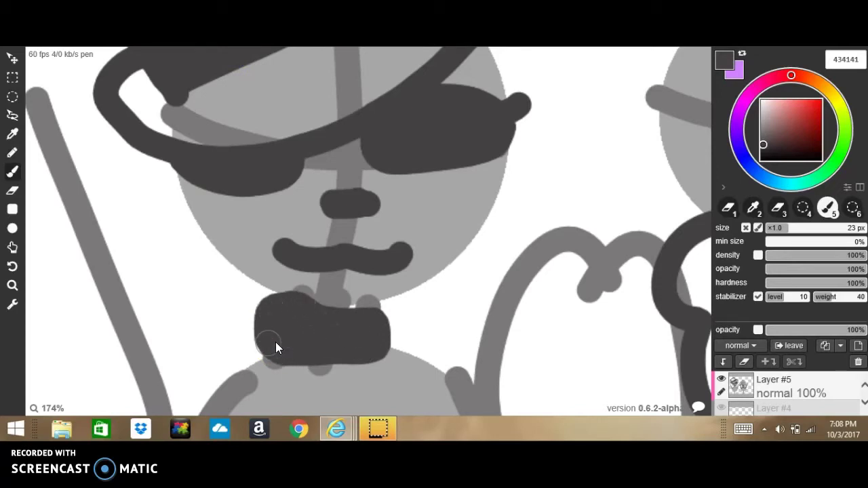
pyautogui.hotkey('ctrl', 'z')
pyautogui.moveTo(333, 302)
pyautogui.mouseDown()
pyautogui.moveTo(281, 309)
pyautogui.moveTo(383, 343)
pyautogui.moveTo(339, 326)
pyautogui.moveTo(415, 317)
pyautogui.moveTo(244, 309)
pyautogui.moveTo(319, 326)
pyautogui.mouseUp()
# Leave the drawing for the YouTube channel page and open a new browser tab
pyautogui.scroll(-2, 616, 330)
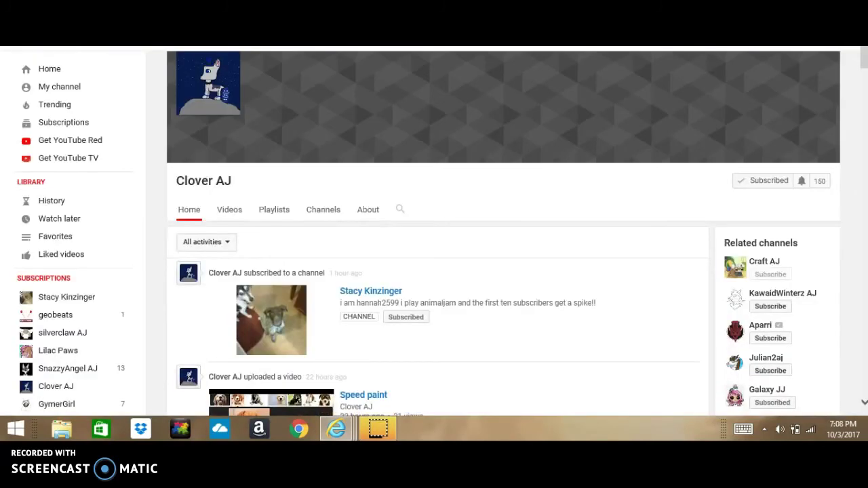
pyautogui.hotkey('ctrl', 't')
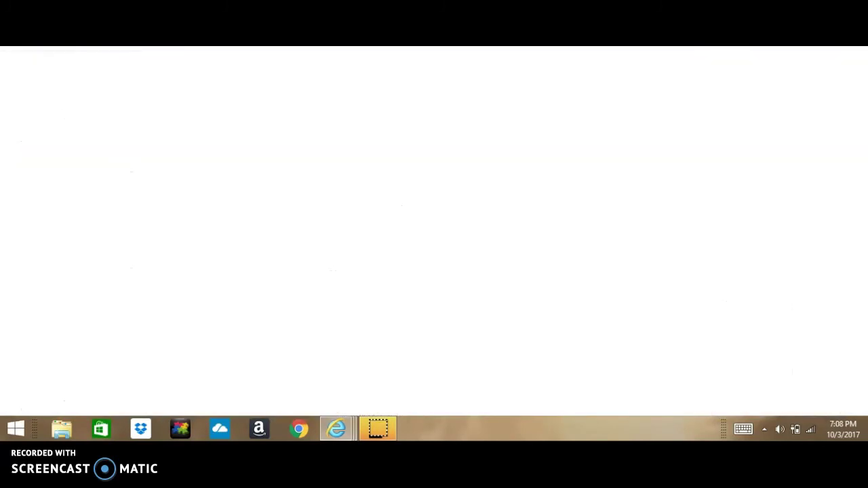